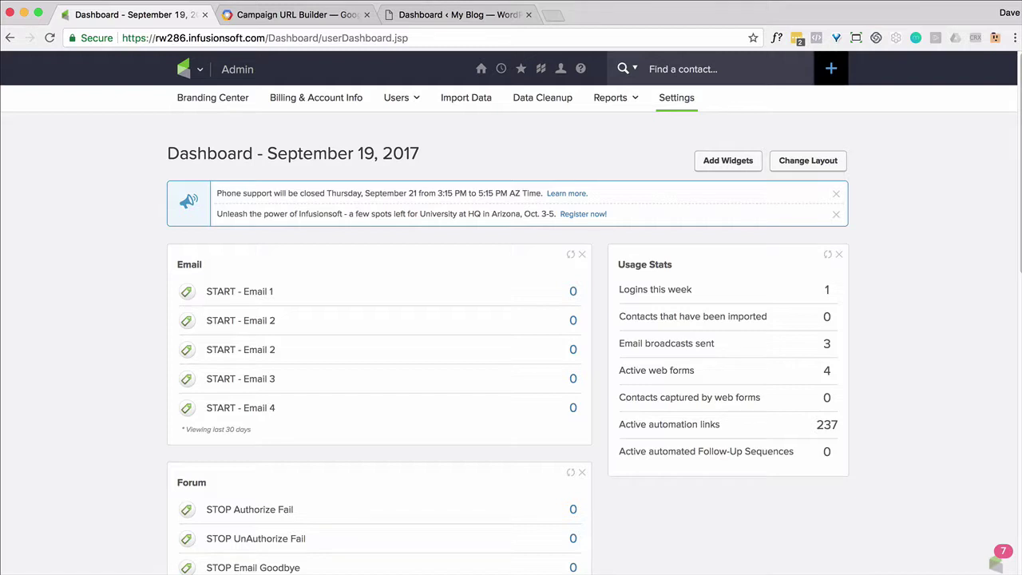
Add a utm_source custom field under Contact custom fields in Admin Settings.
left_click(201, 71)
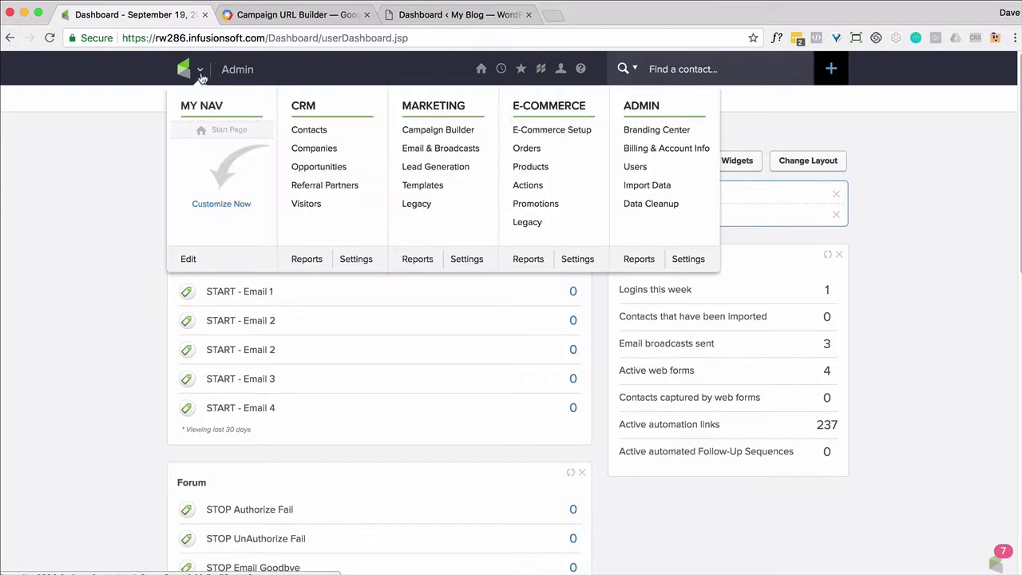
left_click(685, 259)
left_click(690, 234)
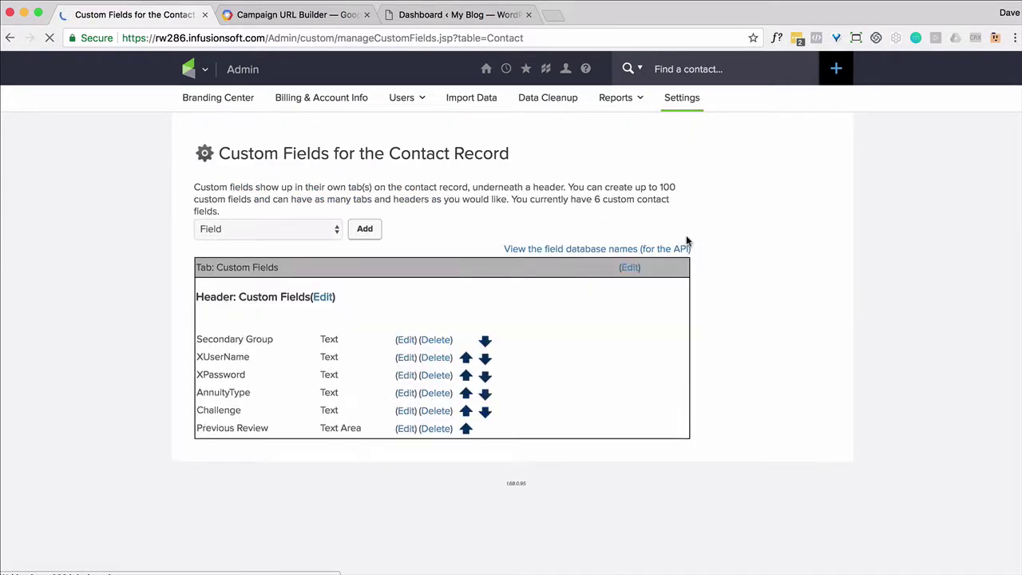
left_click(365, 230)
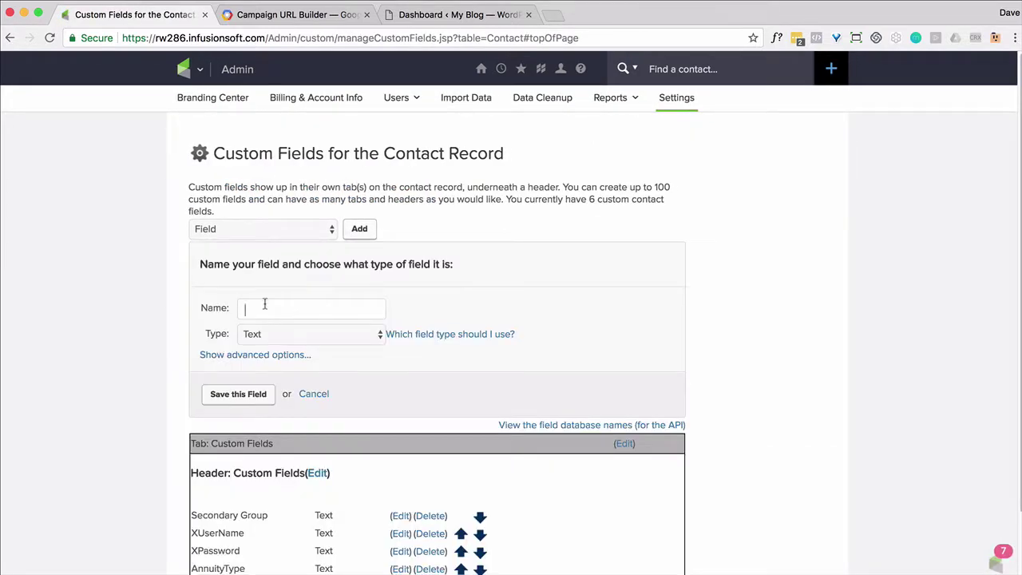
type("utm_source")
left_click(238, 393)
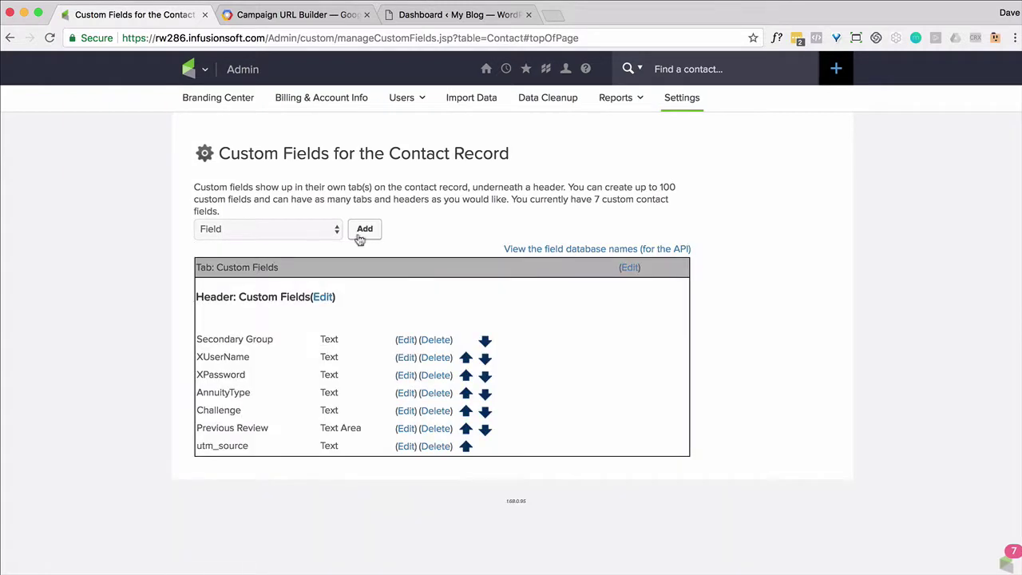
Add the utm_medium and utm_campaign contact custom fields.
left_click(365, 229)
type("utm_medium")
left_click(260, 392)
left_click(365, 229)
type("utm_campaign")
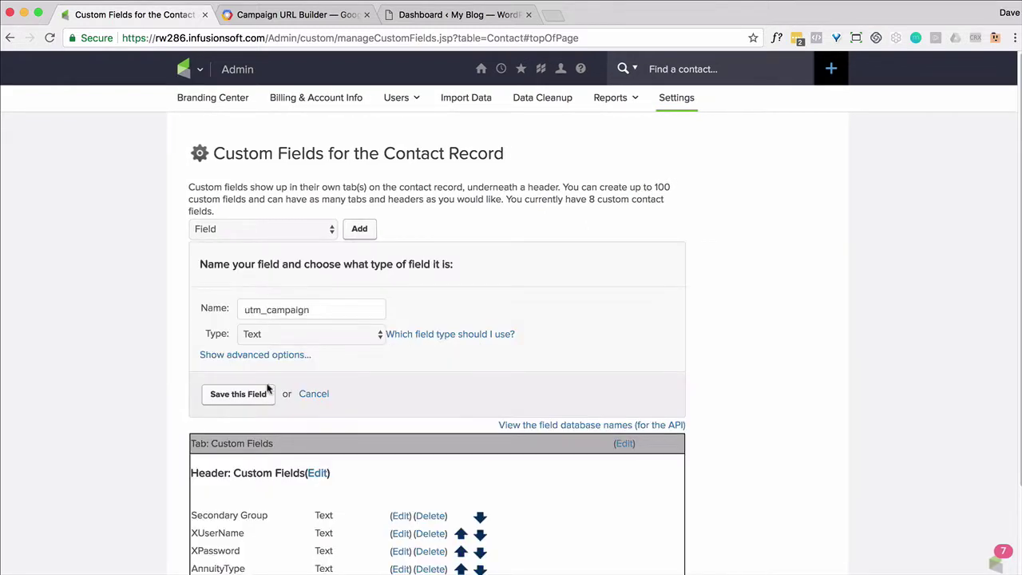
left_click(266, 394)
Add the utm_term and utm_content contact custom fields.
left_click(366, 237)
type("utm_term")
left_click(250, 393)
left_click(365, 231)
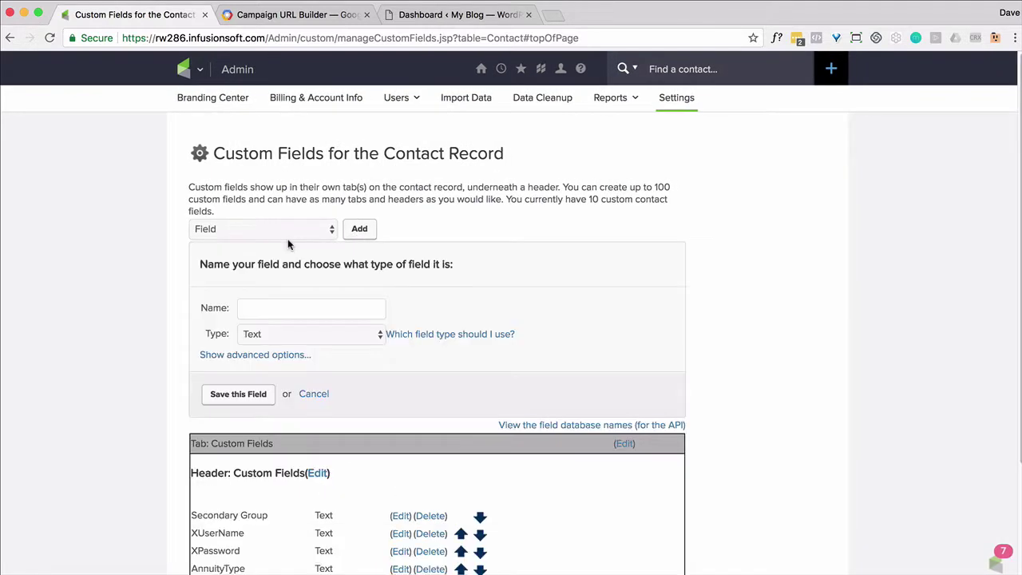
type("utm_content")
left_click(255, 394)
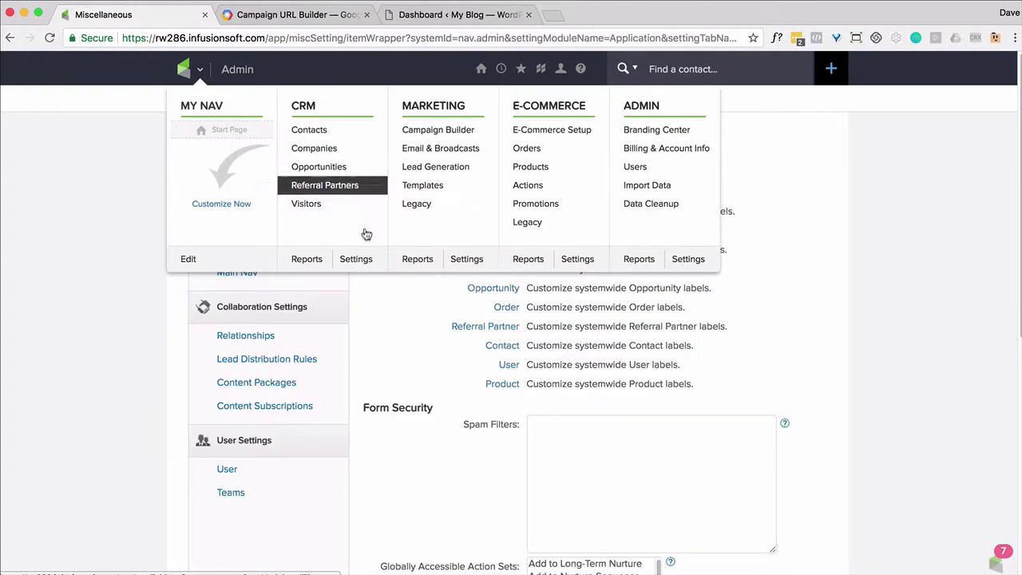
Show the Tags list in CRM Settings, with START, STOP - UTM Parameters and UTM Already.
left_click(359, 262)
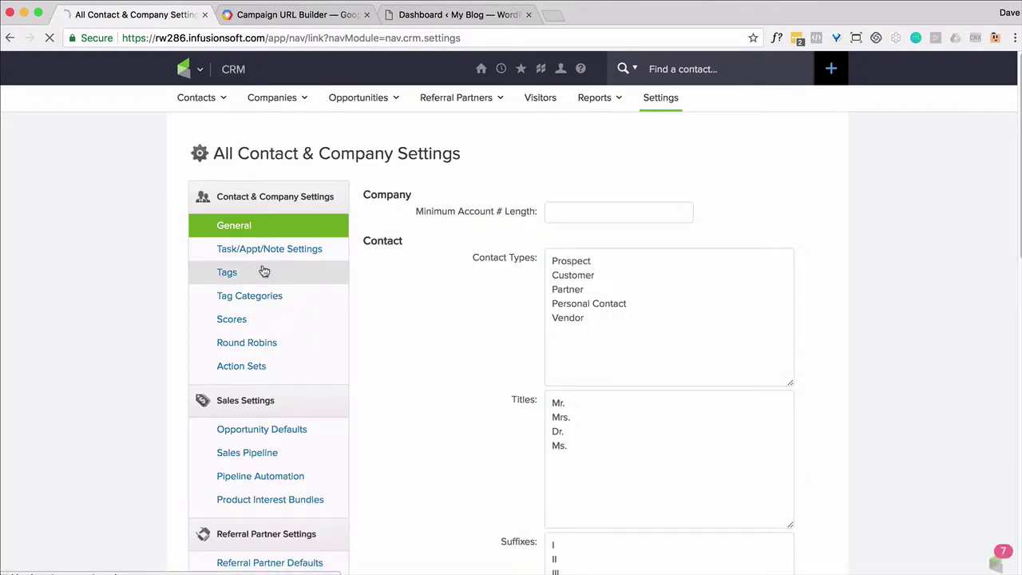
left_click(227, 271)
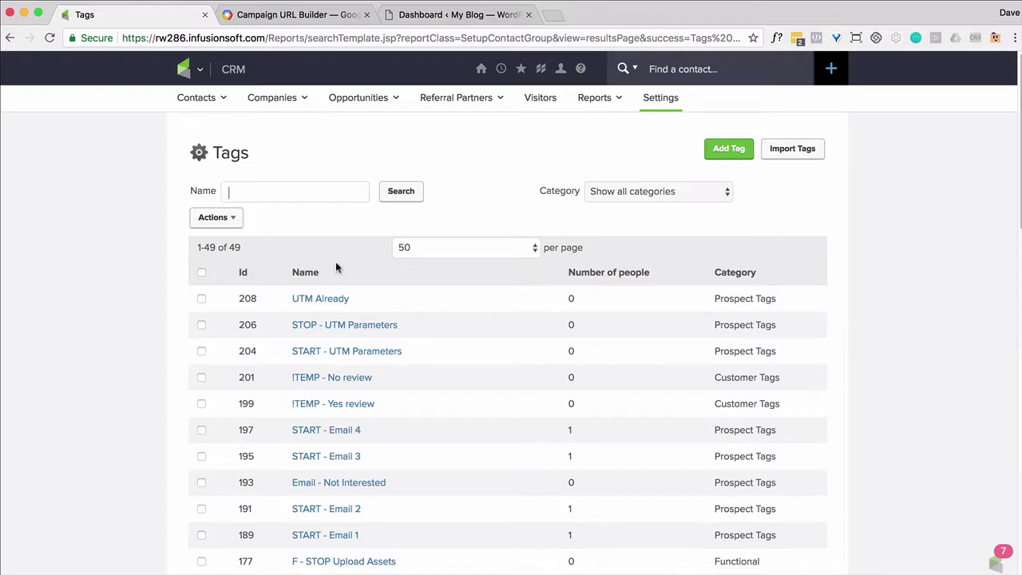
Create a new campaign named 'UTM Parameters'.
left_click(192, 68)
left_click(435, 132)
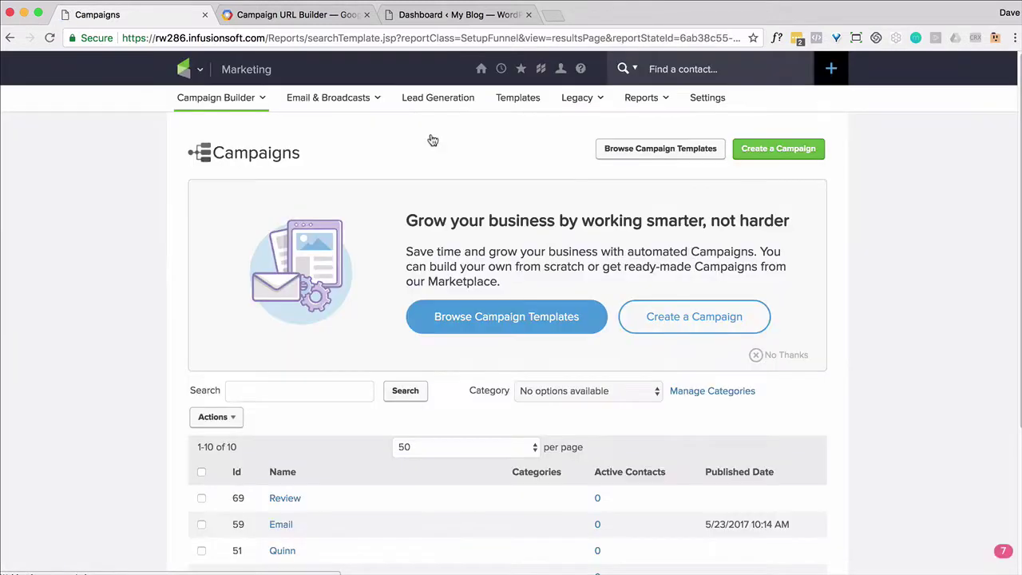
left_click(755, 158)
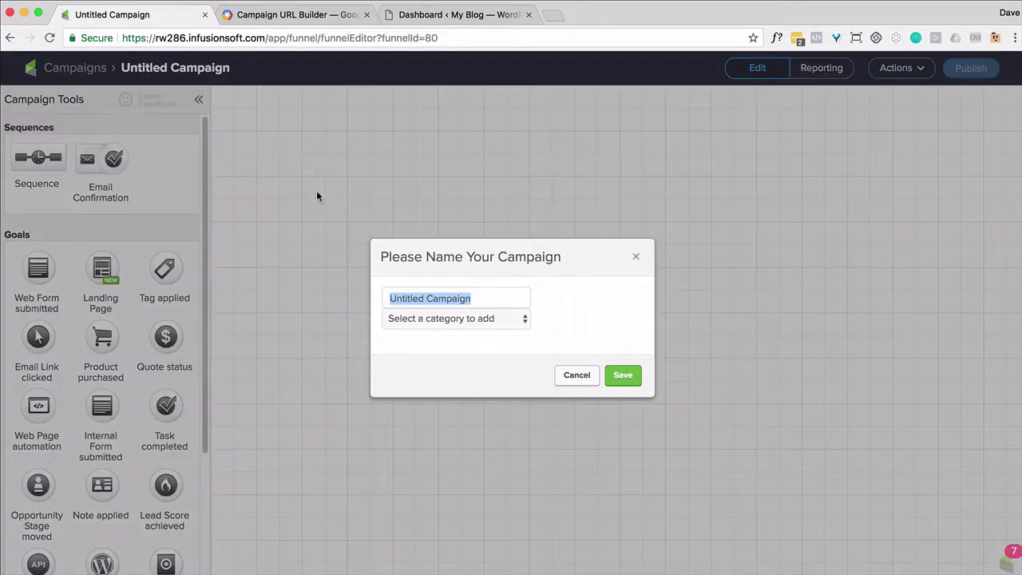
type("UTM Parameters")
left_click(622, 375)
Add a Tag applied goal triggered by the START - UTM Parameters tag.
left_click_drag(165, 269, 320, 198)
double_click(319, 198)
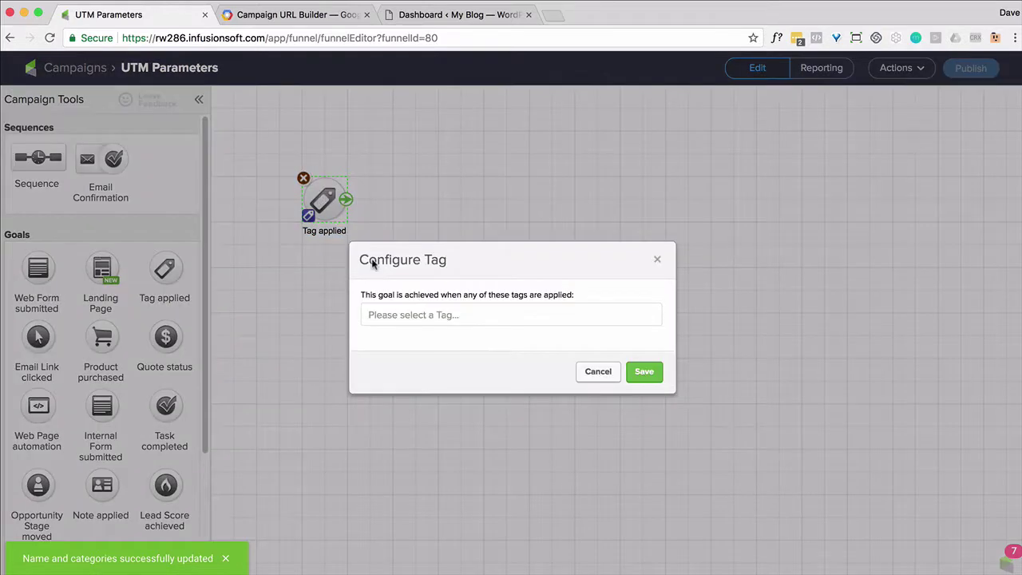
left_click(404, 313)
type("START - UTM")
key("BackSpace")
key("BackSpace")
key("BackSpace")
key("BackSpace")
key("BackSpace")
key("BackSpace")
left_click(479, 456)
left_click(653, 387)
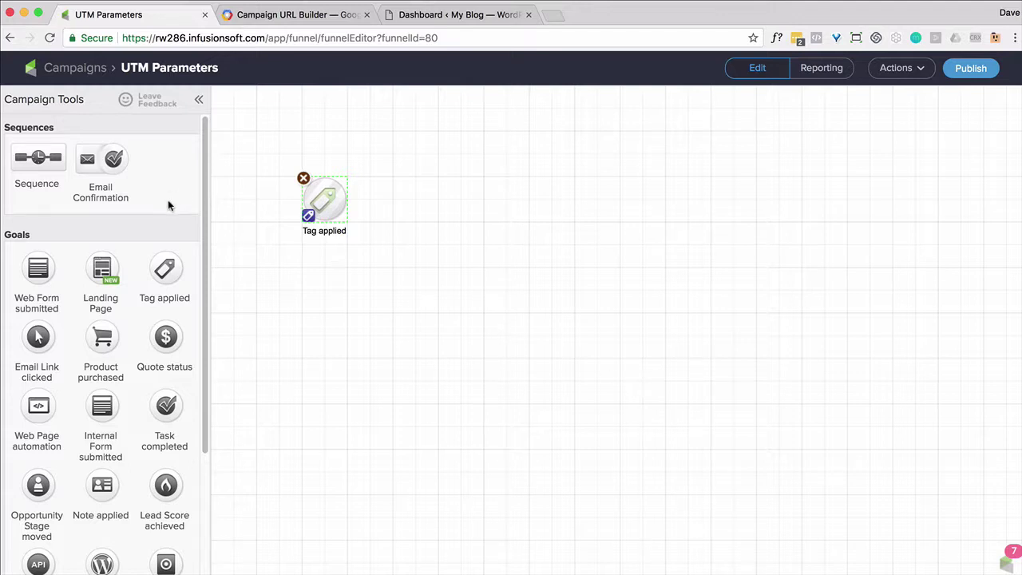
Add sequences 'Apply UTM Parameters' and 'EMPTY', both connected from the tag goal.
left_click_drag(39, 158, 493, 197)
type("App")
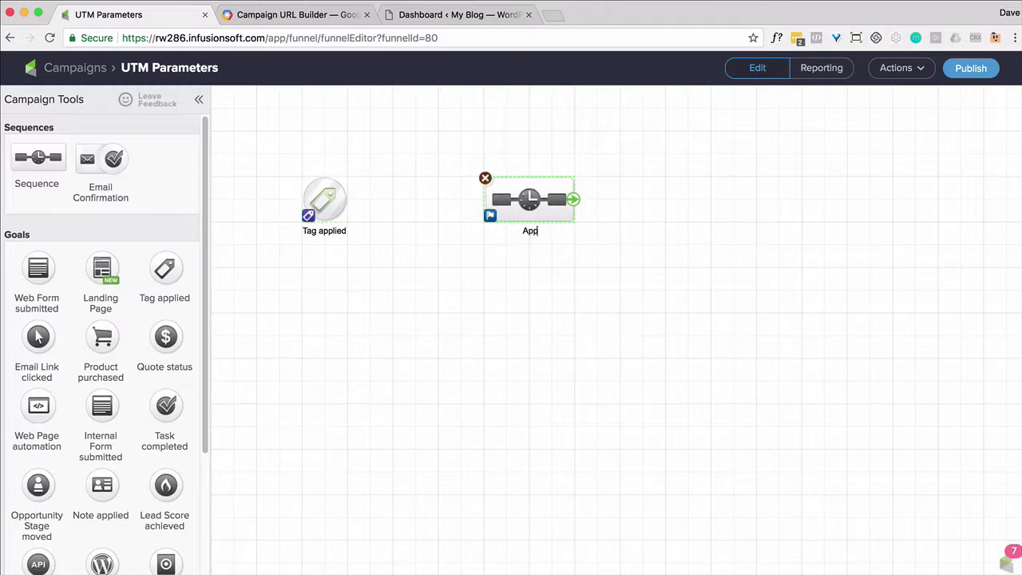
type("ly UTM Parameters")
left_click(505, 281)
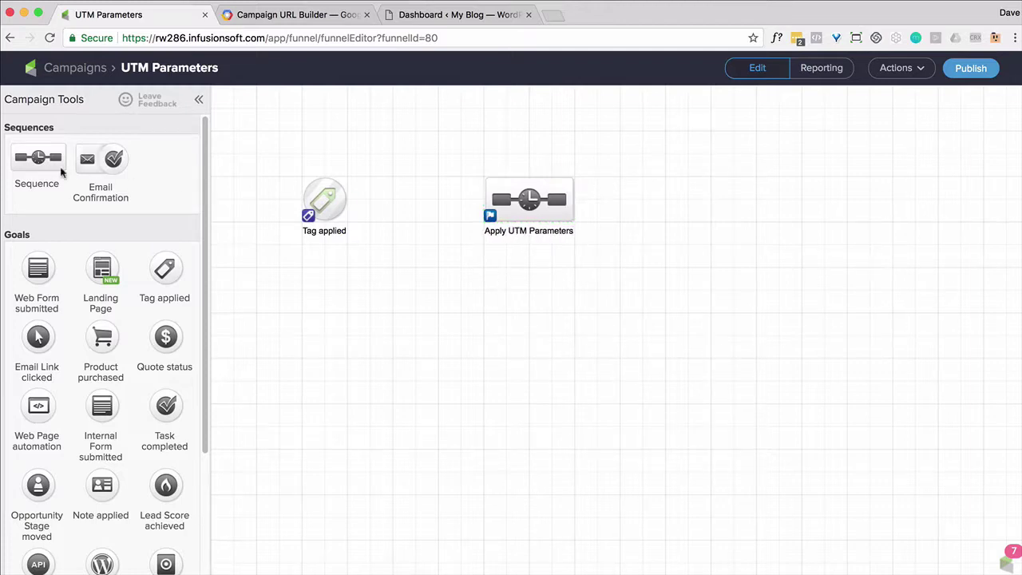
left_click_drag(42, 165, 512, 290)
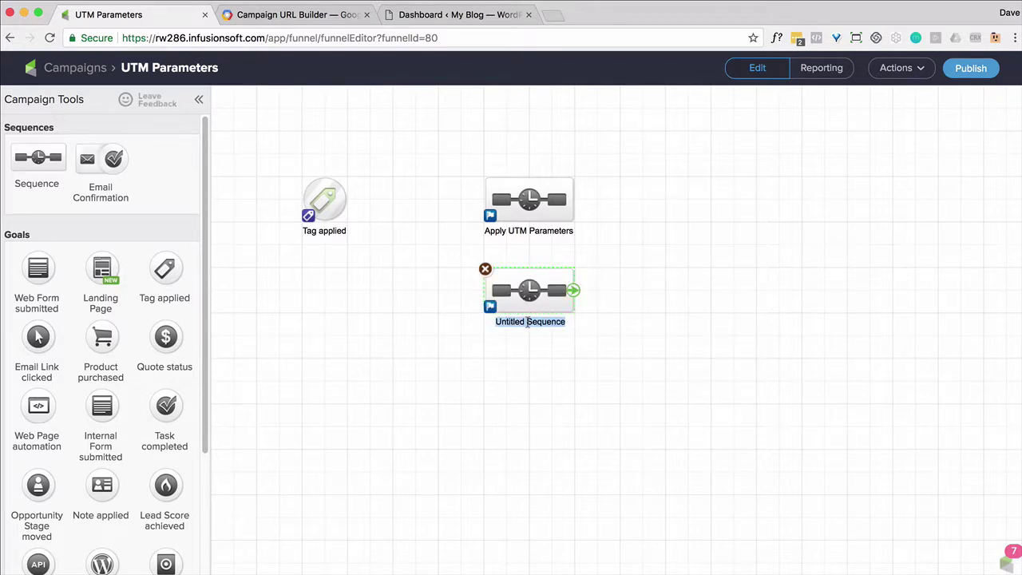
type("EMPTY")
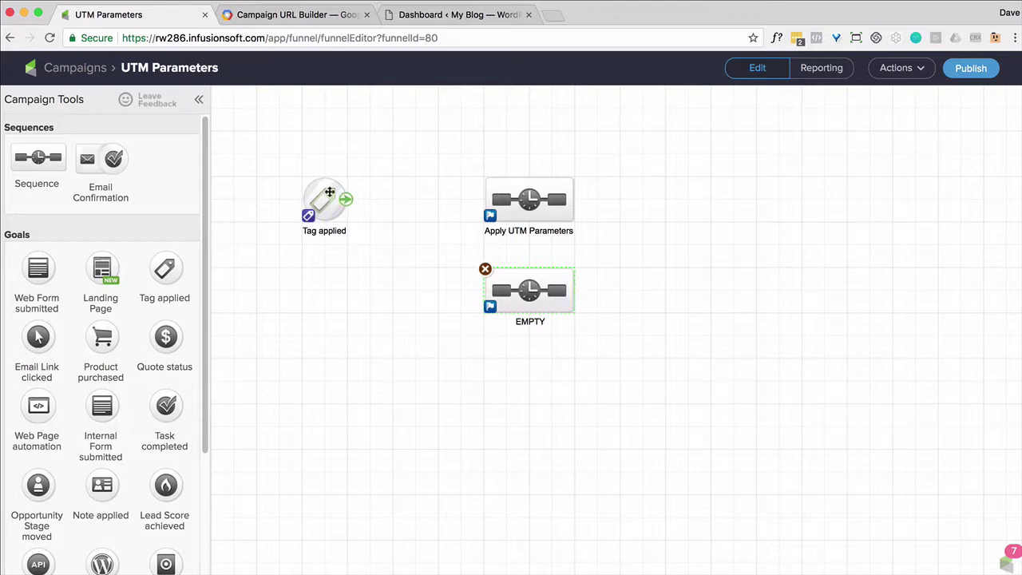
left_click_drag(354, 202, 504, 201)
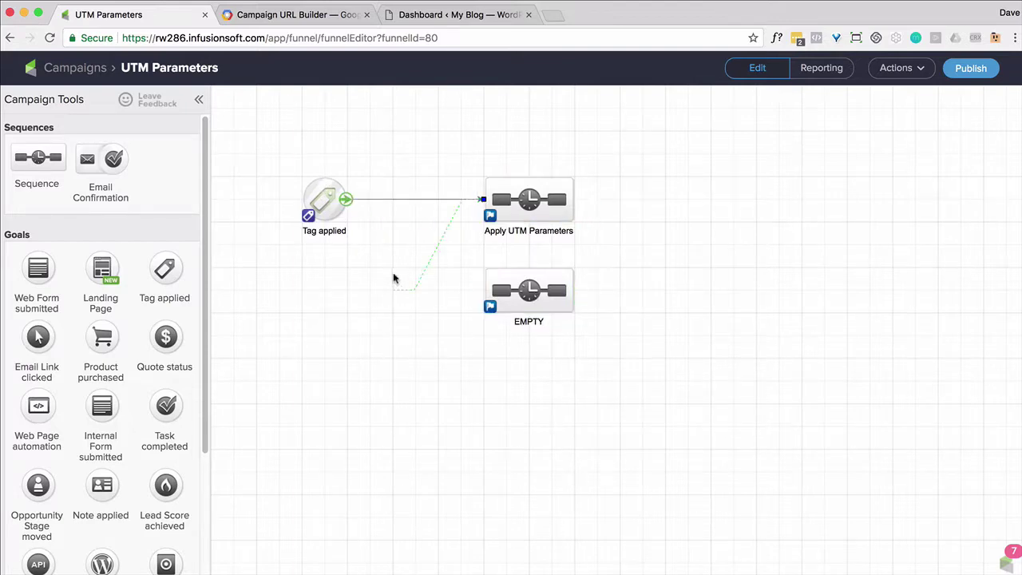
left_click_drag(353, 201, 495, 295)
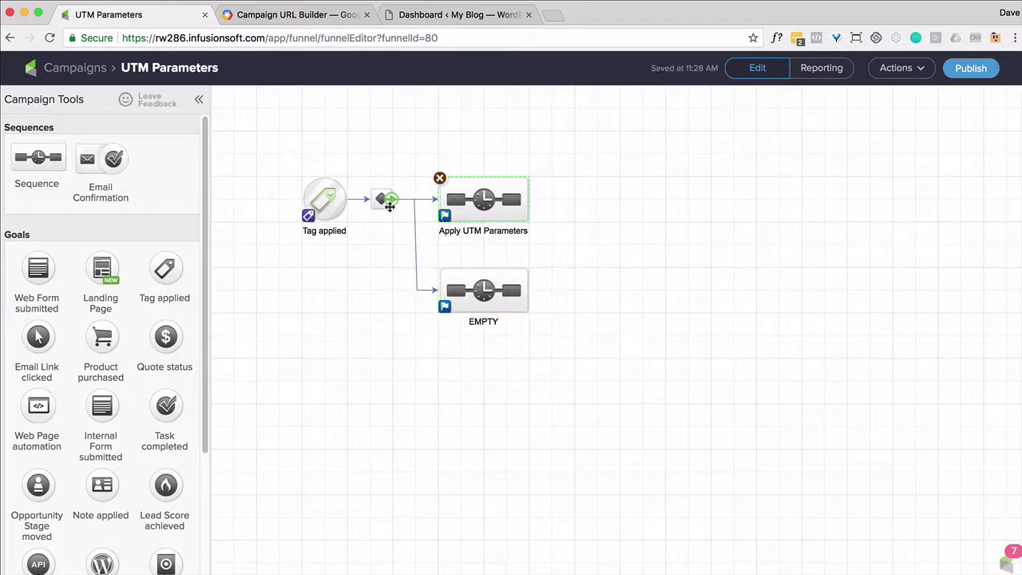
Route to Apply UTM Parameters when the contact's tags don't contain UTM Already.
double_click(380, 199)
left_click(518, 246)
left_click(240, 160)
left_click(268, 210)
left_click(311, 161)
left_click(300, 192)
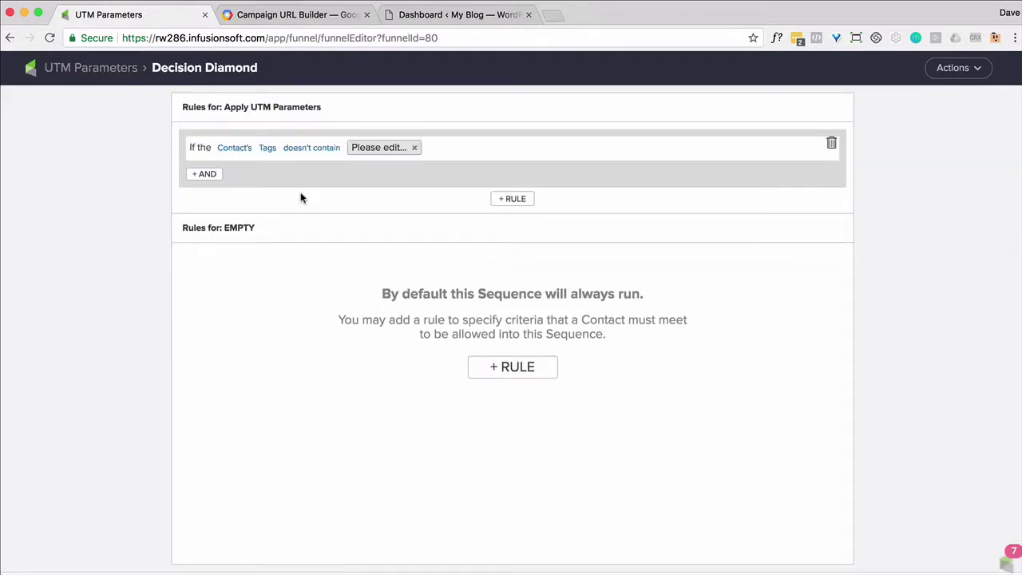
left_click(380, 147)
type("UTM")
left_click(398, 171)
Route to EMPTY when the contact's tags contain UTM Already, then return to the canvas.
left_click(512, 371)
left_click(247, 281)
left_click(248, 296)
left_click(288, 281)
left_click(272, 336)
left_click(311, 281)
left_click(348, 297)
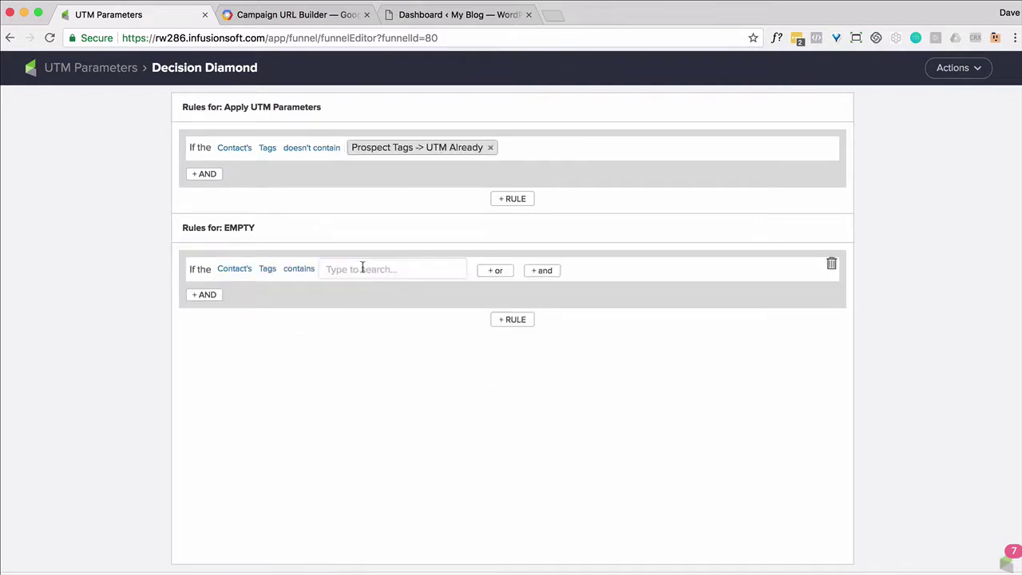
type("UTM")
left_click(399, 288)
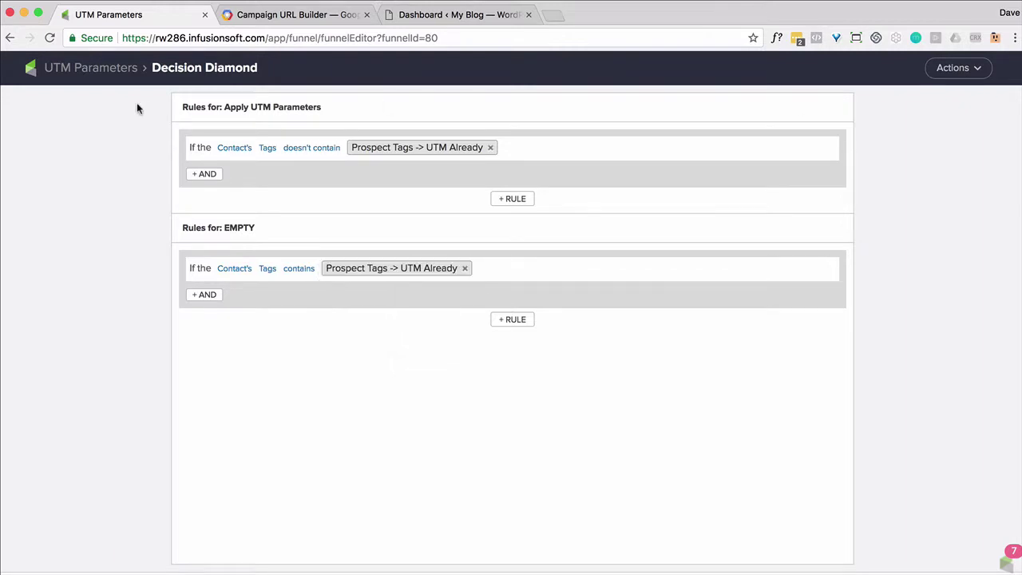
left_click(100, 68)
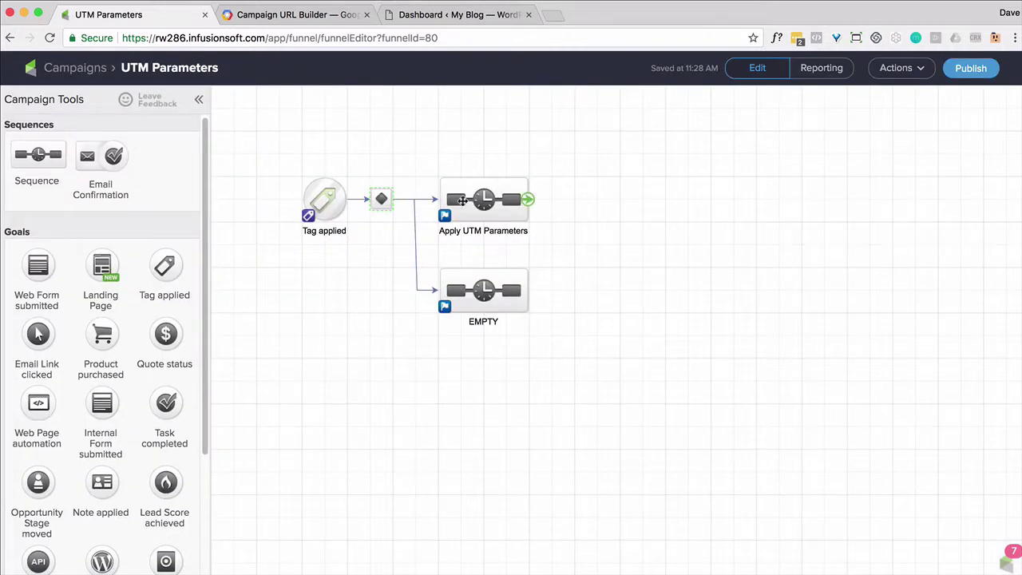
Add an Apply Note step of type Other titled 'UTM Parameters' to Apply UTM Parameters.
double_click(466, 196)
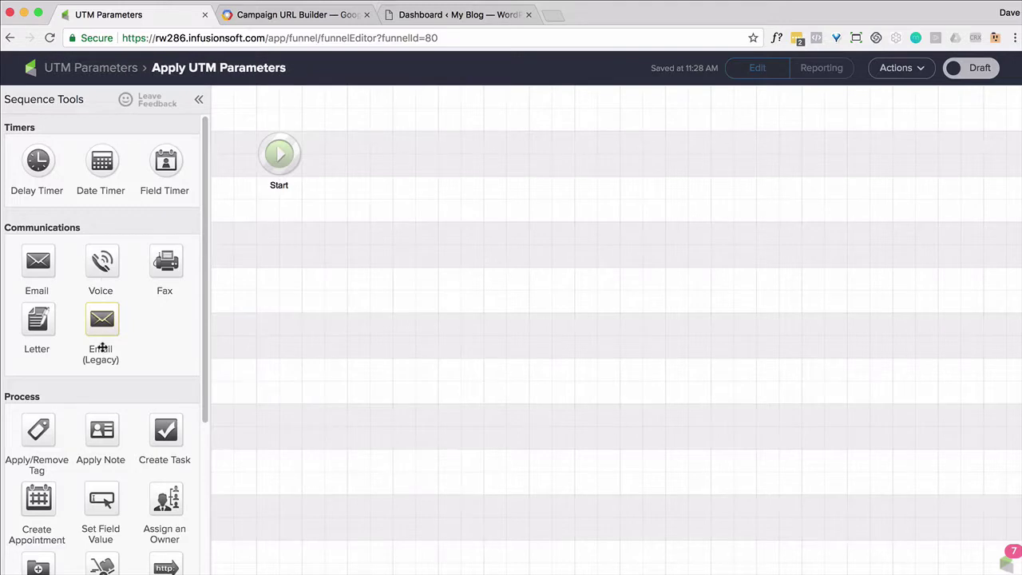
left_click_drag(103, 433, 357, 151)
double_click(359, 150)
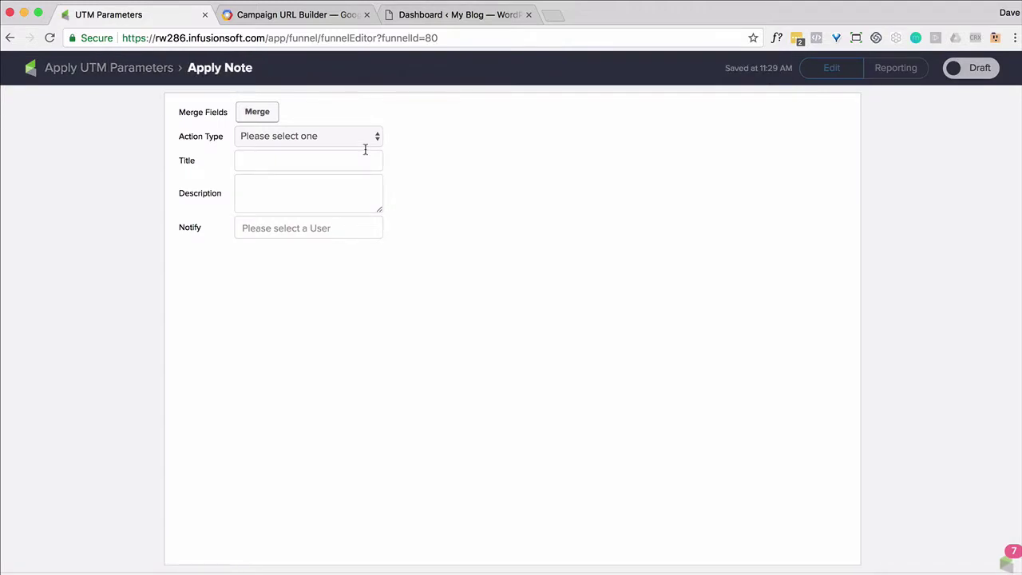
left_click(369, 138)
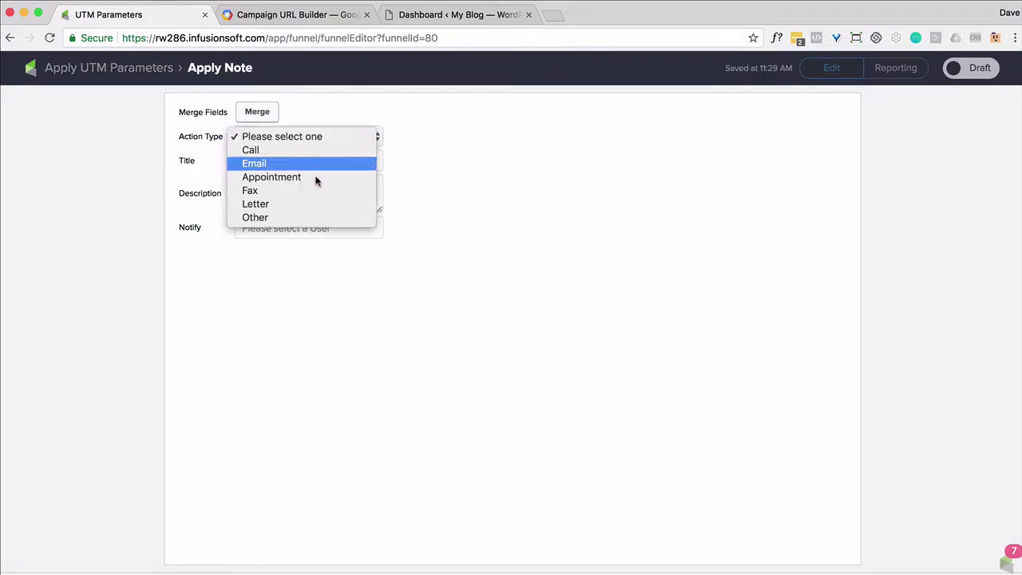
left_click(278, 217)
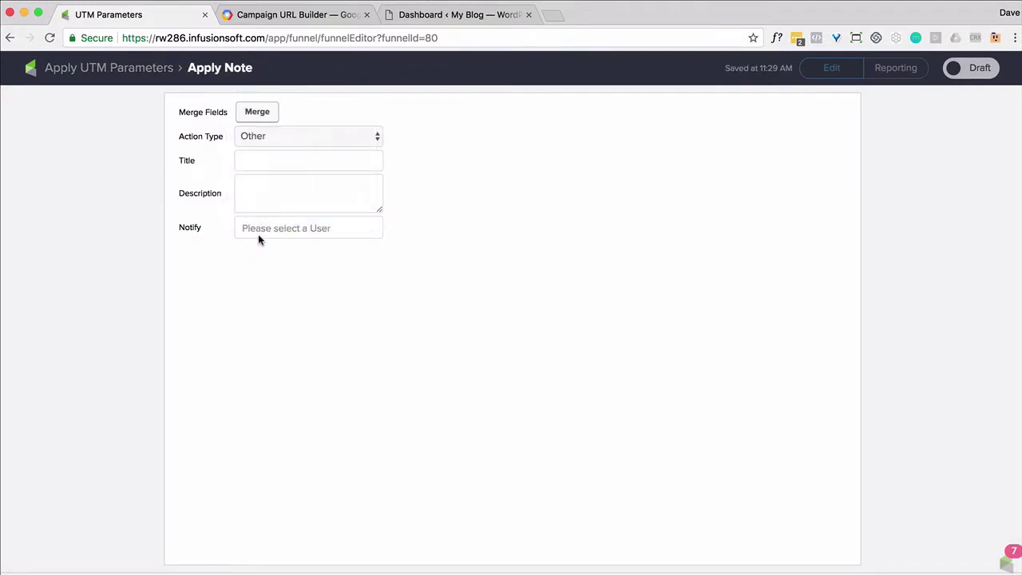
left_click(256, 162)
type("UTM Parameters")
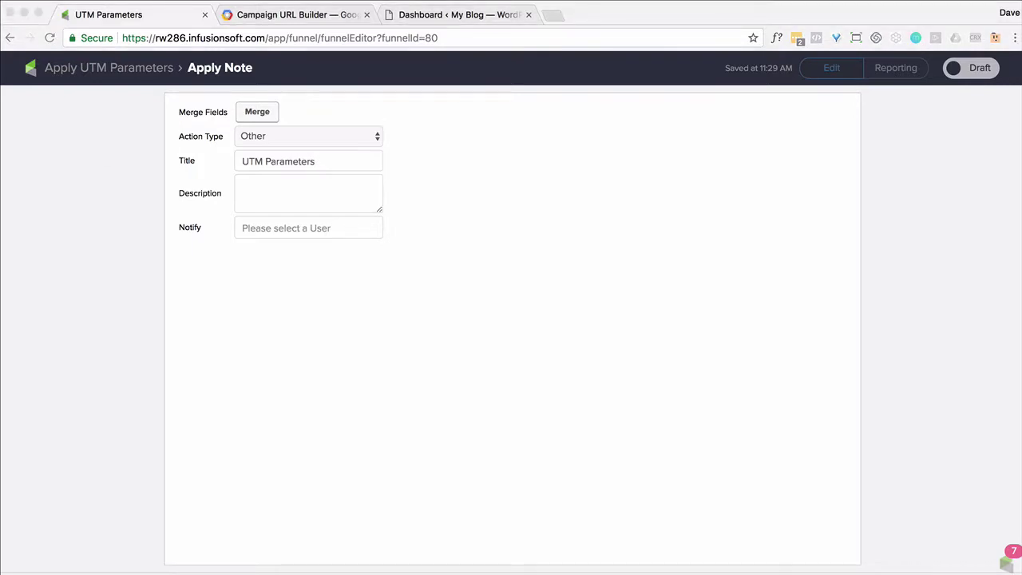
Enlarge the Description and write utm_source followed by its custom contact merge field.
left_click(381, 211)
left_click_drag(381, 210, 495, 327)
left_click(262, 179)
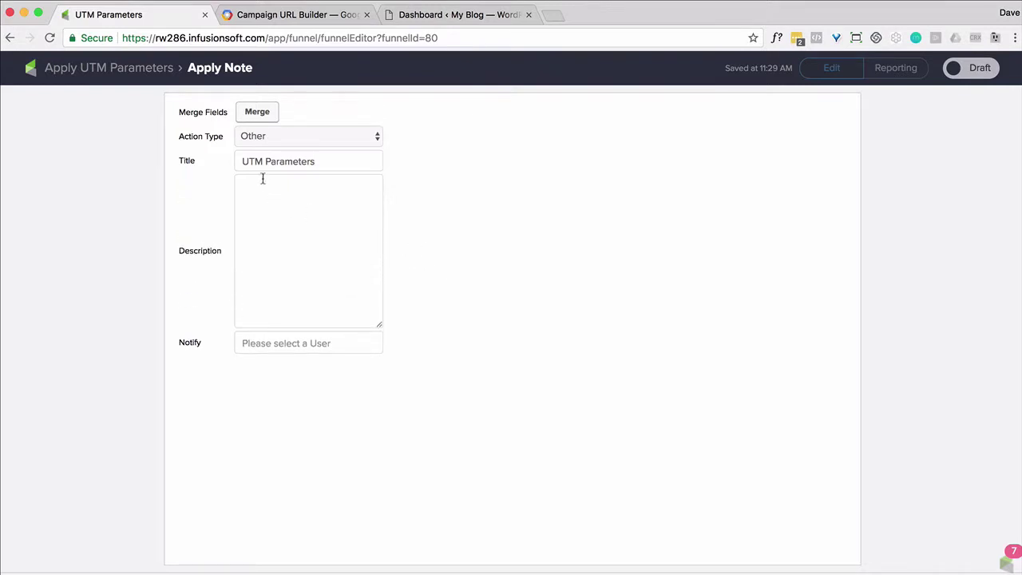
type("utm_source =")
left_click(253, 114)
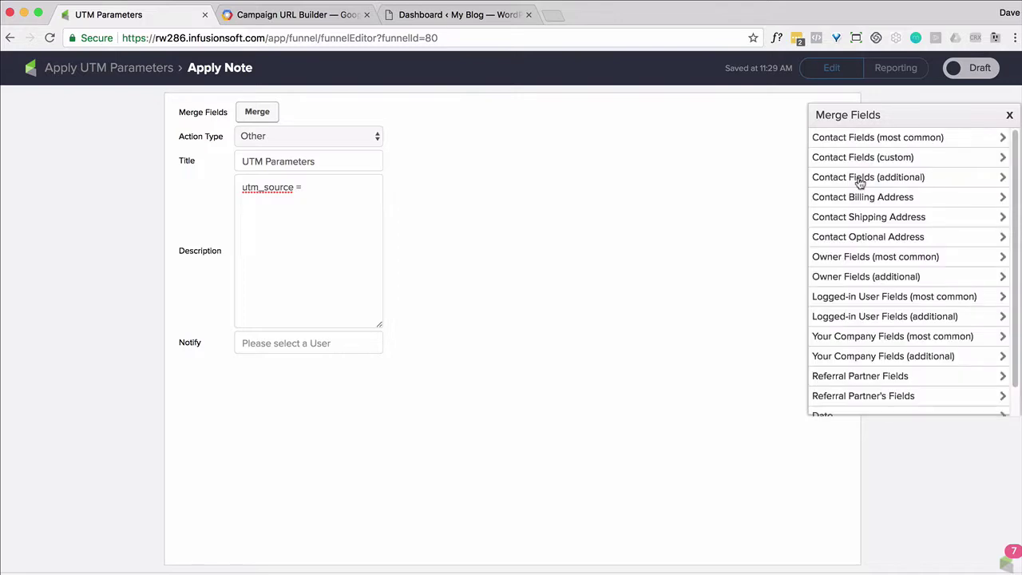
left_click(857, 158)
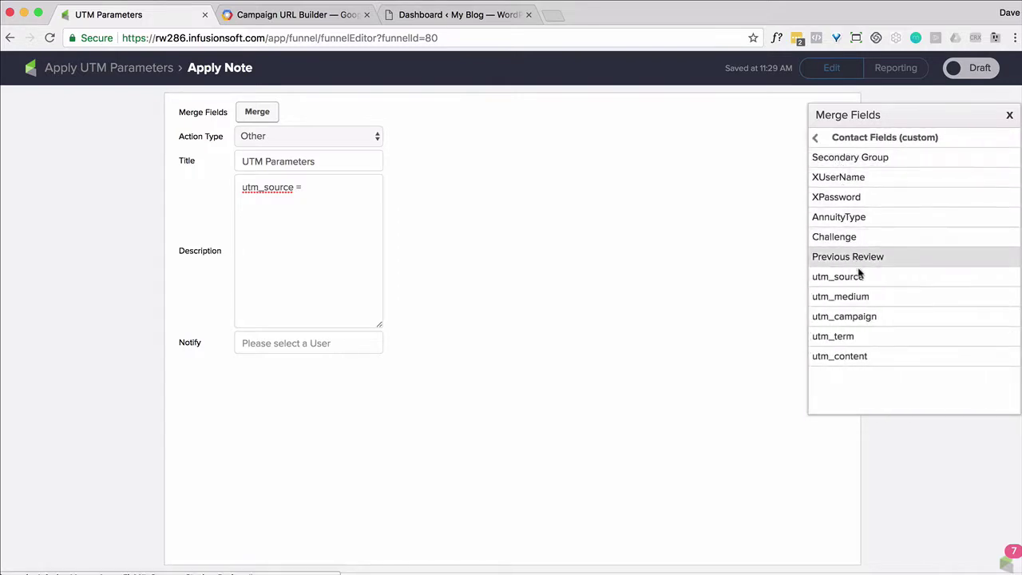
left_click(860, 280)
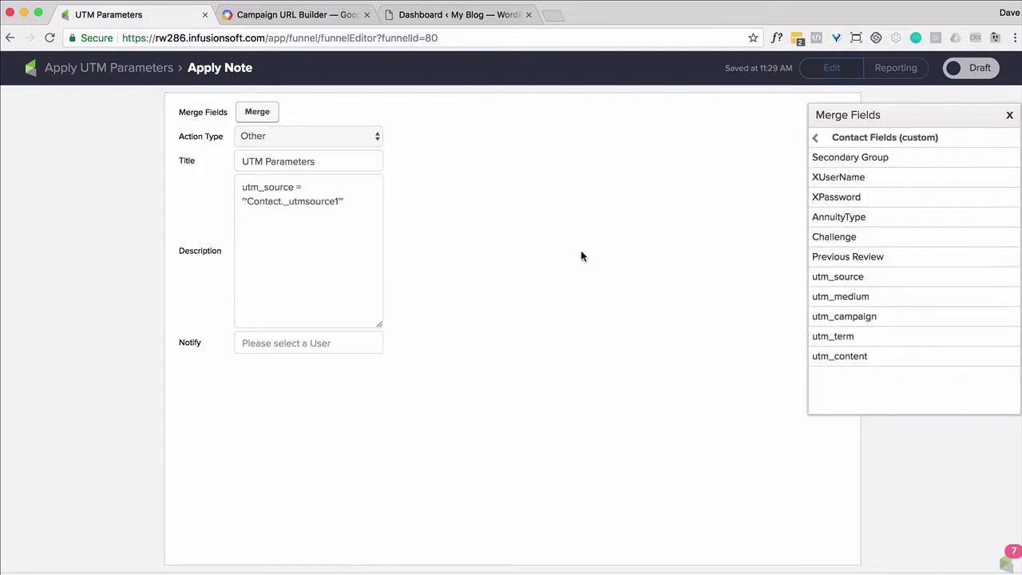
Add lines 'utm_mediaum =' and 'utm_campaign =' with their matching merge fields.
left_click(359, 200)
key("Return")
type("utm_mediaum =")
left_click(829, 298)
key("Return")
type("utm_campaign =")
left_click(876, 319)
Add 'utm_term =' and 'utm_content =' lines with merge fields, and mark the note ready.
key("Return")
type("utm_term =")
left_click(862, 336)
key("Return")
type("utm_content =")
left_click(867, 357)
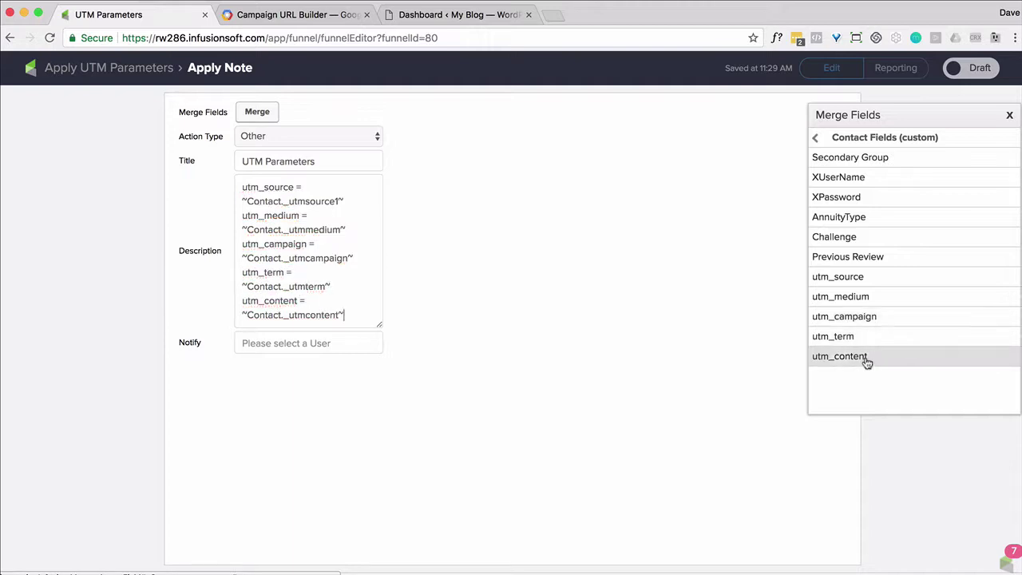
left_click(1009, 115)
left_click(974, 69)
left_click(103, 71)
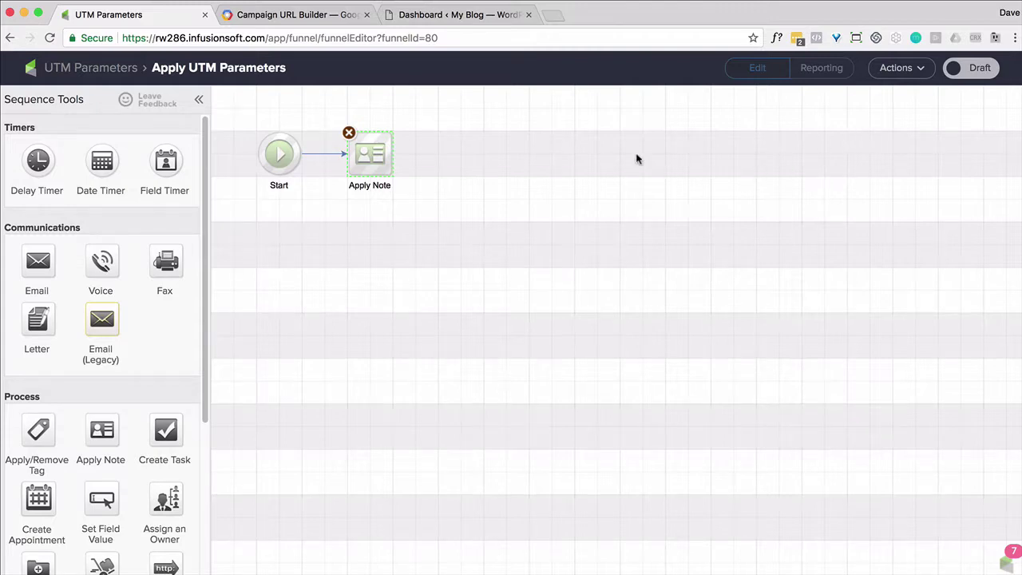
Add an Apply Tag step using UTM Already after the note and mark it ready.
left_click_drag(42, 431, 455, 150)
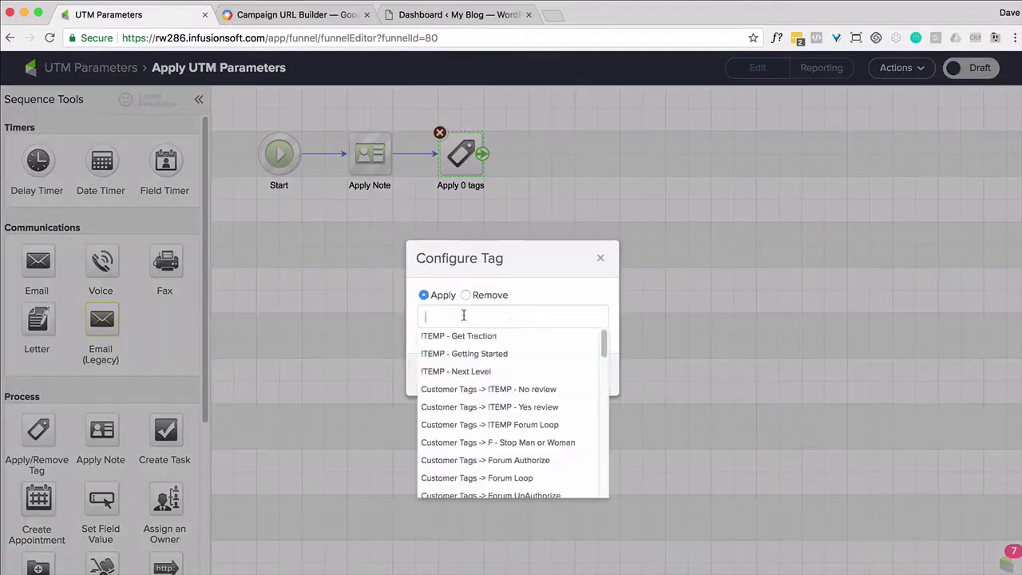
type("utm alr")
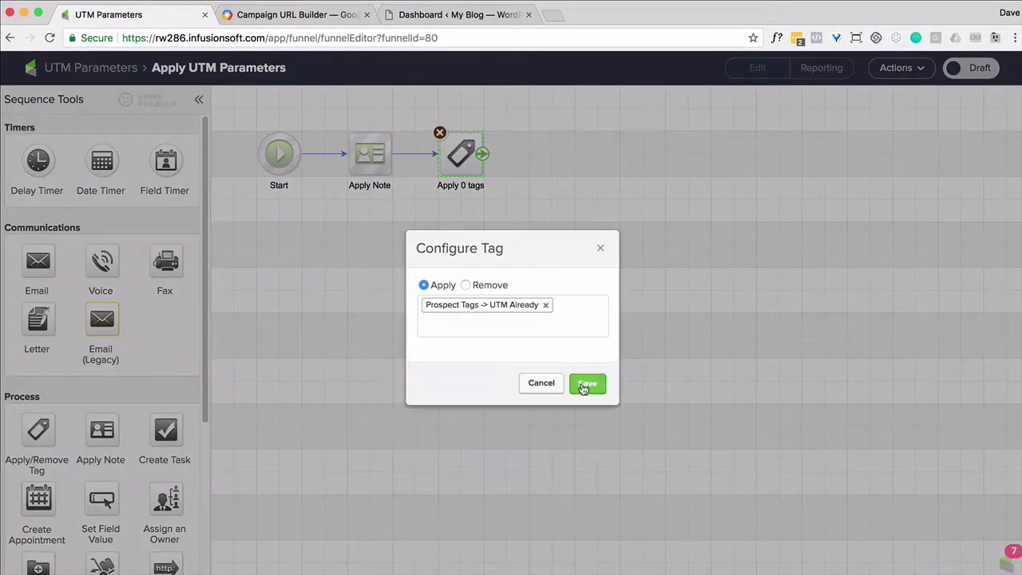
left_click(484, 369)
left_click(582, 386)
left_click(966, 68)
Relabel the sequence 'Apply UTM Parameters + UTM Already tag' on the campaign canvas.
left_click(149, 74)
left_click(437, 231)
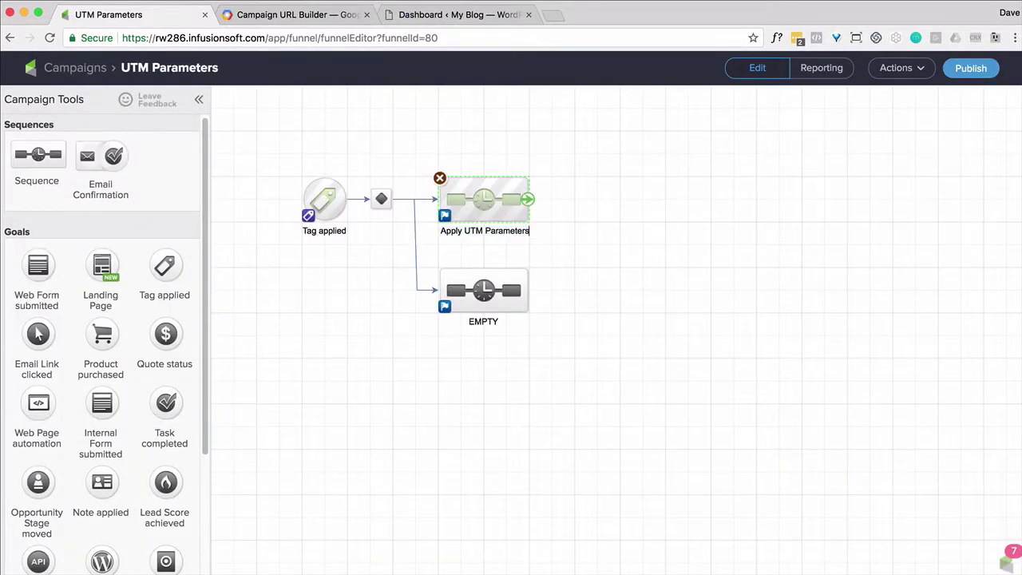
type("UTM Already tag")
left_click(587, 334)
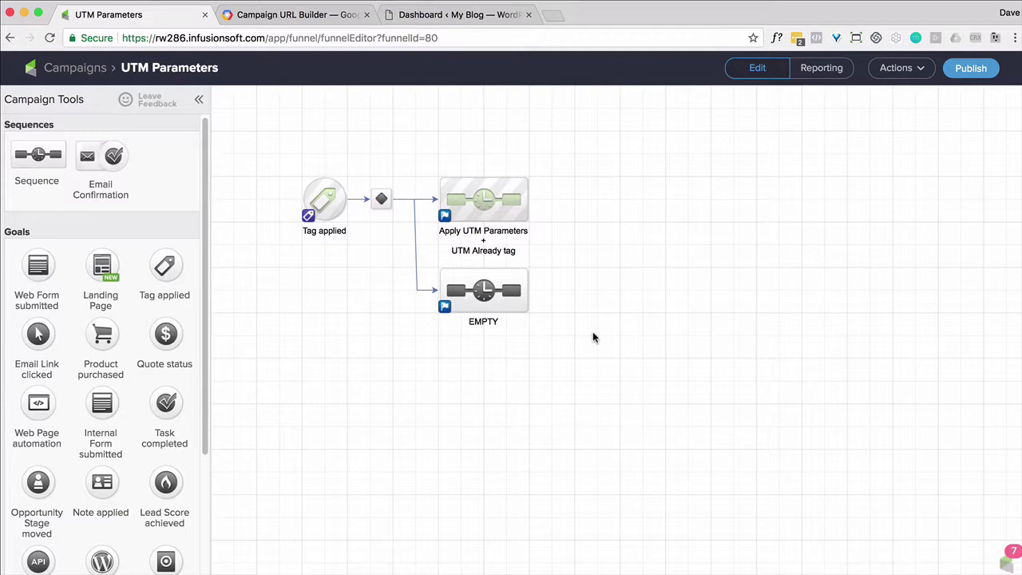
Add a sequence named 'STOP - UTM Parameters' fed by both existing sequences.
left_click_drag(37, 154, 665, 199)
left_click_drag(528, 198, 631, 199)
left_click_drag(528, 296, 593, 199)
left_click(620, 230)
type("STOP - UTM Paramet")
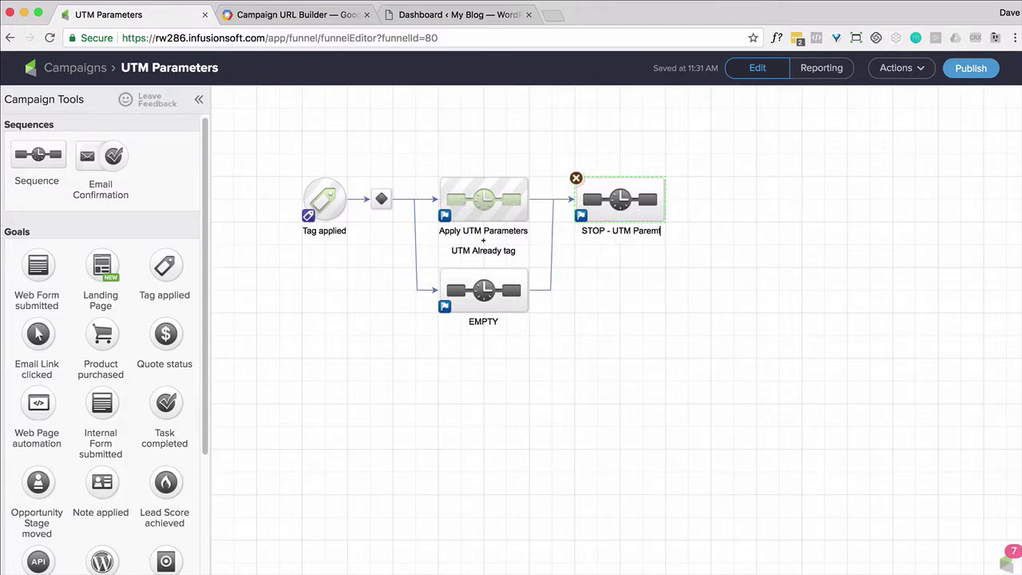
type("ers")
Give the STOP sequence an Apply Tag step using the STOP - UTM Parameters tag.
double_click(621, 199)
left_click_drag(38, 430, 370, 152)
left_click(474, 317)
type("stop")
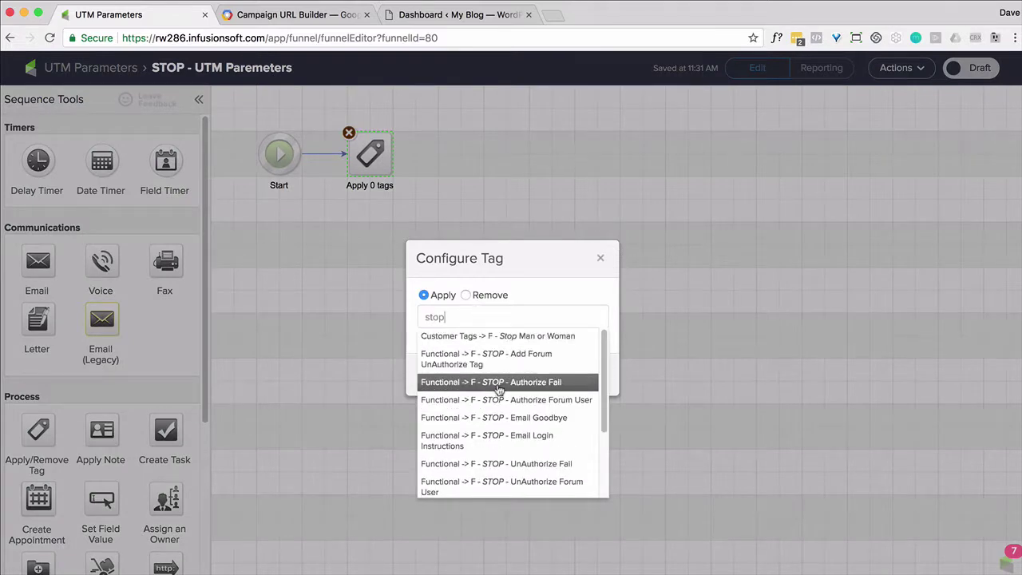
scroll(499, 389, "down", 3)
left_click(497, 463)
left_click(582, 383)
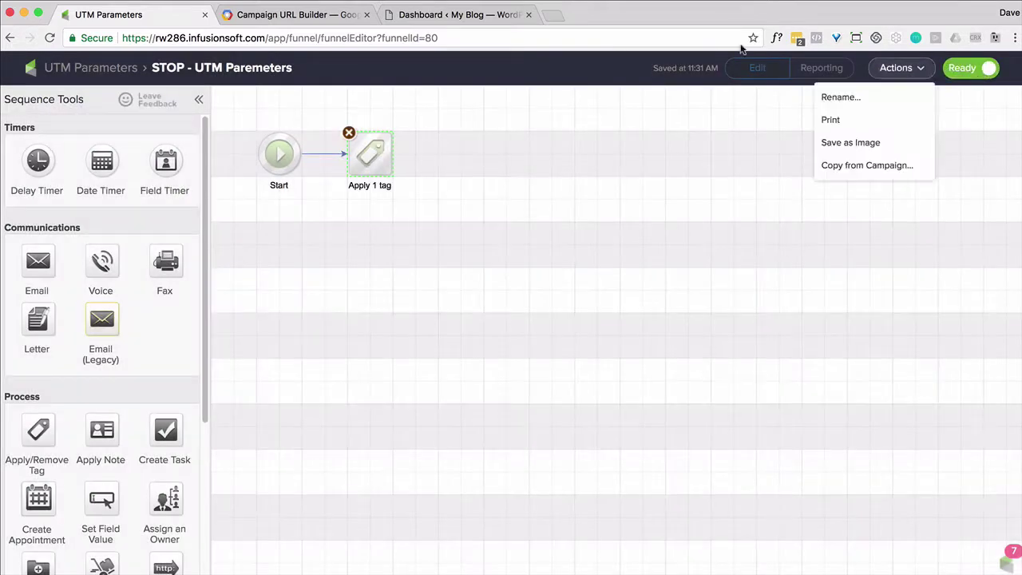
left_click(127, 67)
Add a Tag applied goal for STOP - UTM Parameters after the STOP sequence.
left_click_drag(164, 272, 735, 200)
left_click_drag(666, 200, 733, 200)
double_click(733, 199)
type("stop")
scroll(479, 459, "down", 3)
left_click(479, 461)
left_click(645, 388)
double_click(484, 287)
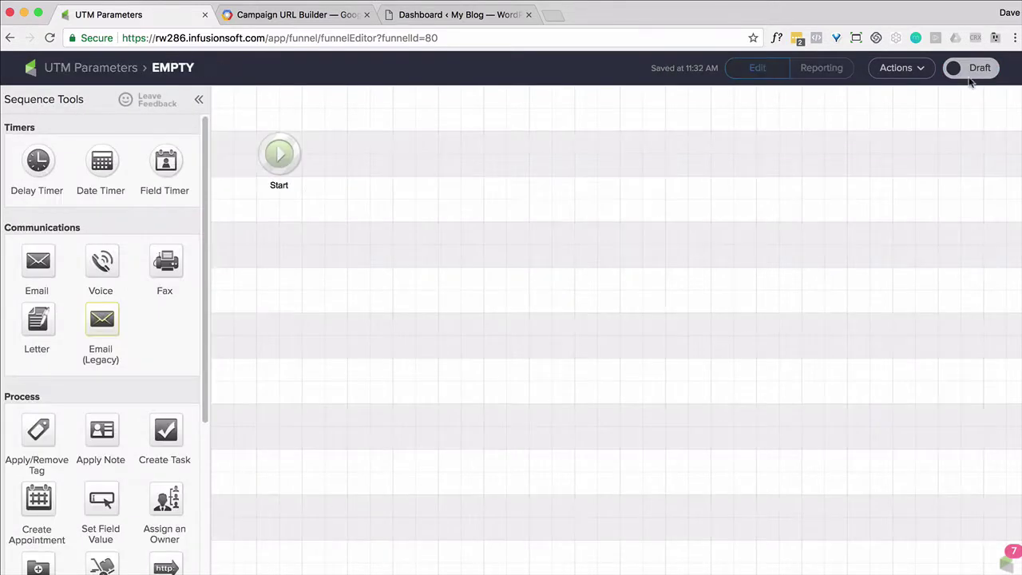
left_click(16, 37)
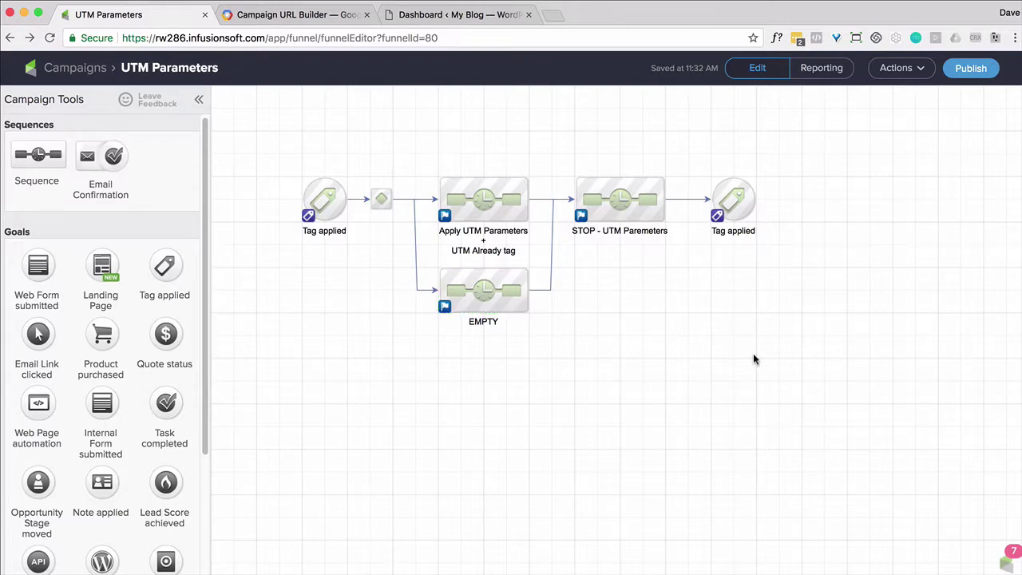
Publish the UTM Parameters campaign after reviewing the Campaign Checklist.
left_click(959, 70)
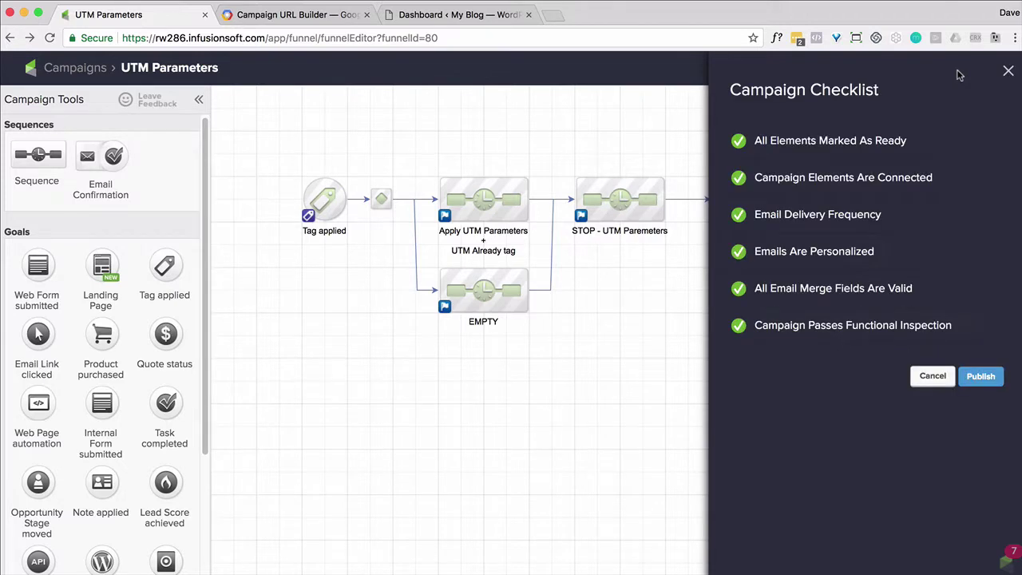
left_click(980, 376)
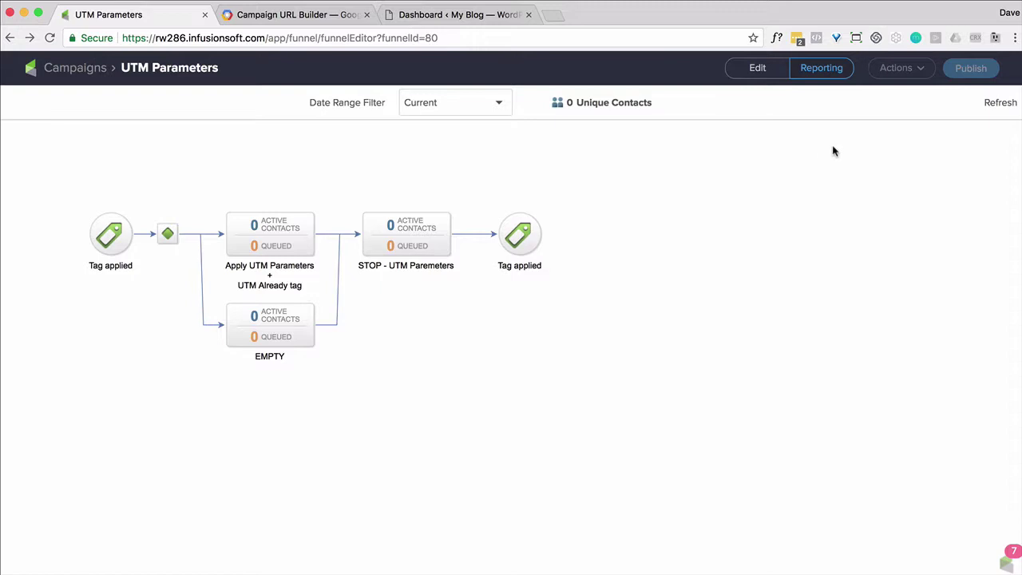
Create a 'Sign Up' campaign with a Web Form submitted goal and open its form.
left_click(98, 79)
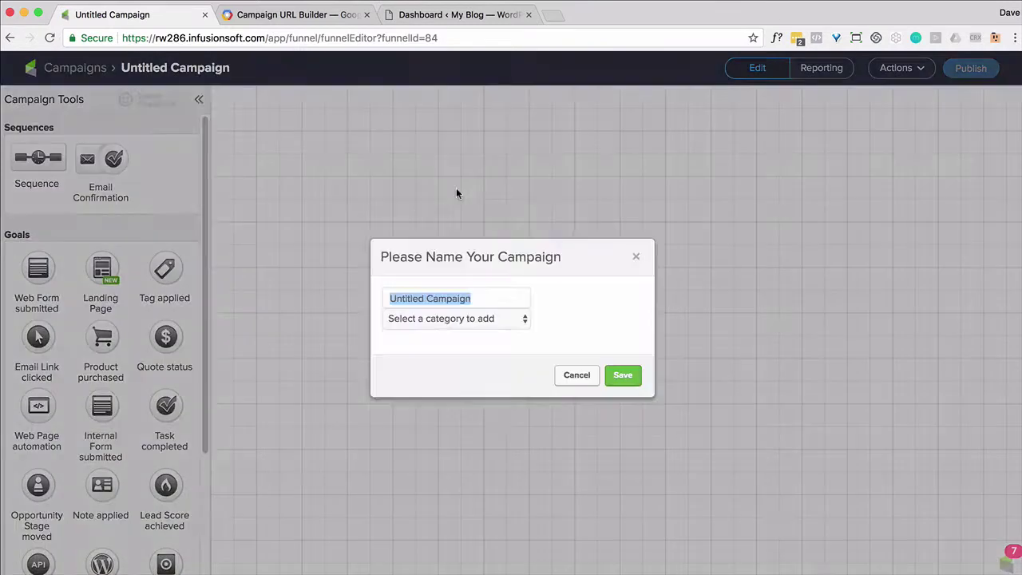
type("Sign Up")
left_click(627, 372)
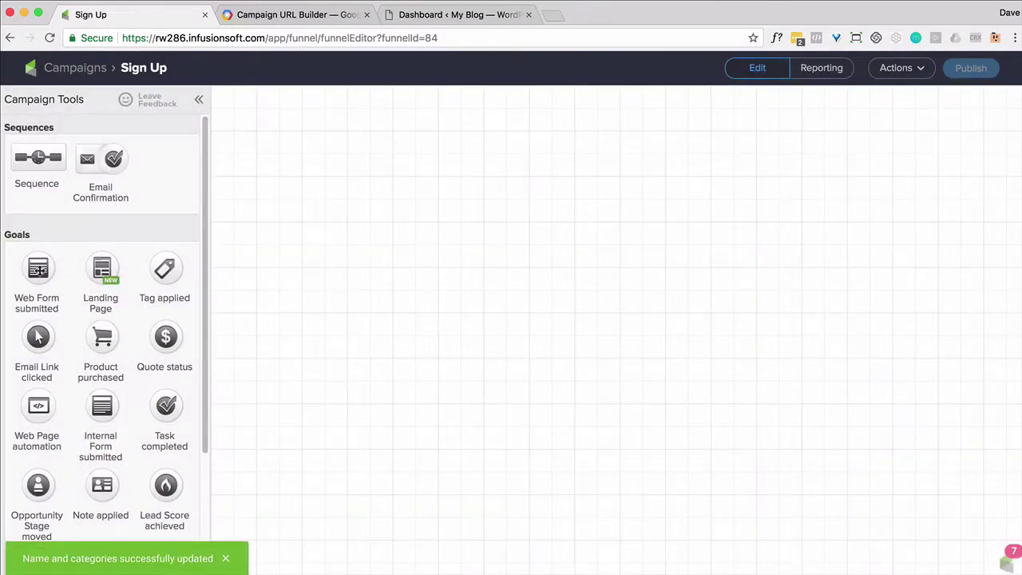
left_click_drag(38, 269, 324, 199)
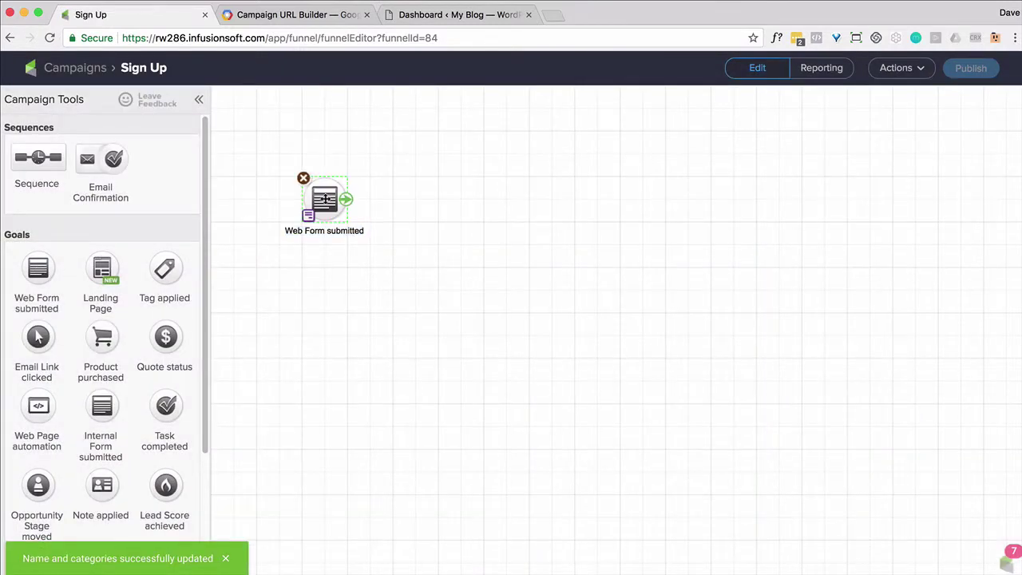
double_click(323, 197)
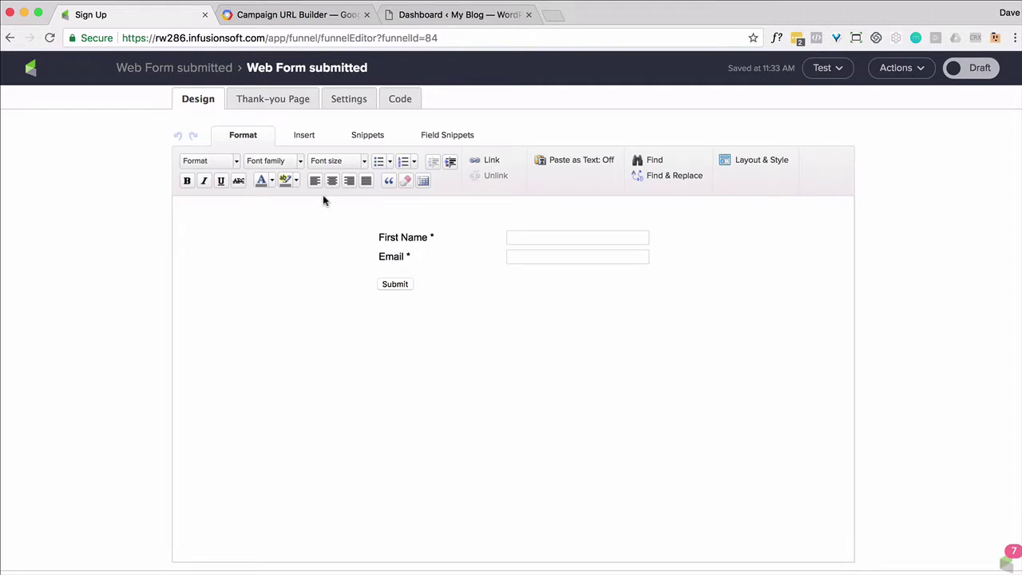
Remove the First Name row and add a hidden field mapped to utm_source.
mouse_move(590, 230)
left_click(442, 220)
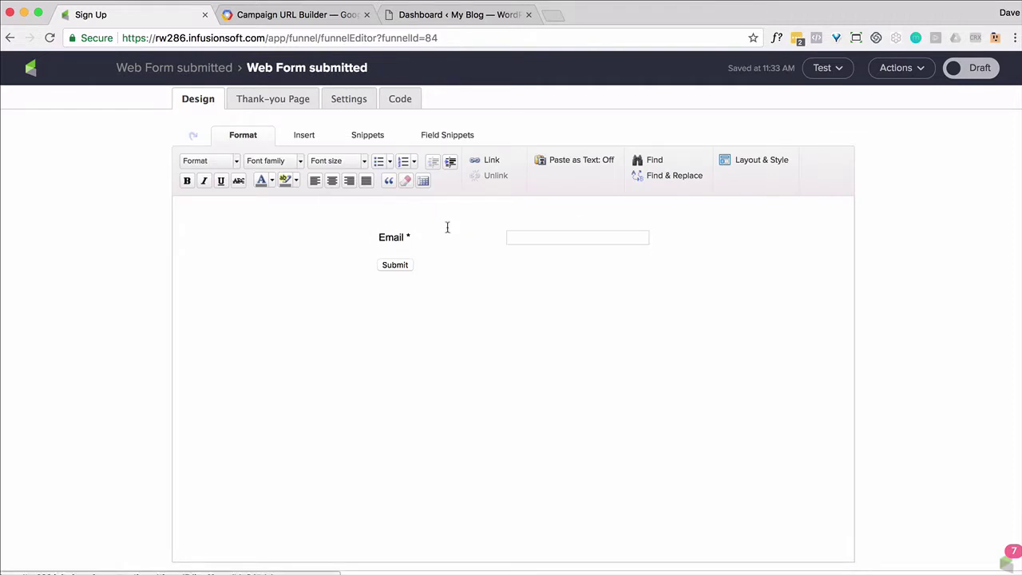
left_click(461, 136)
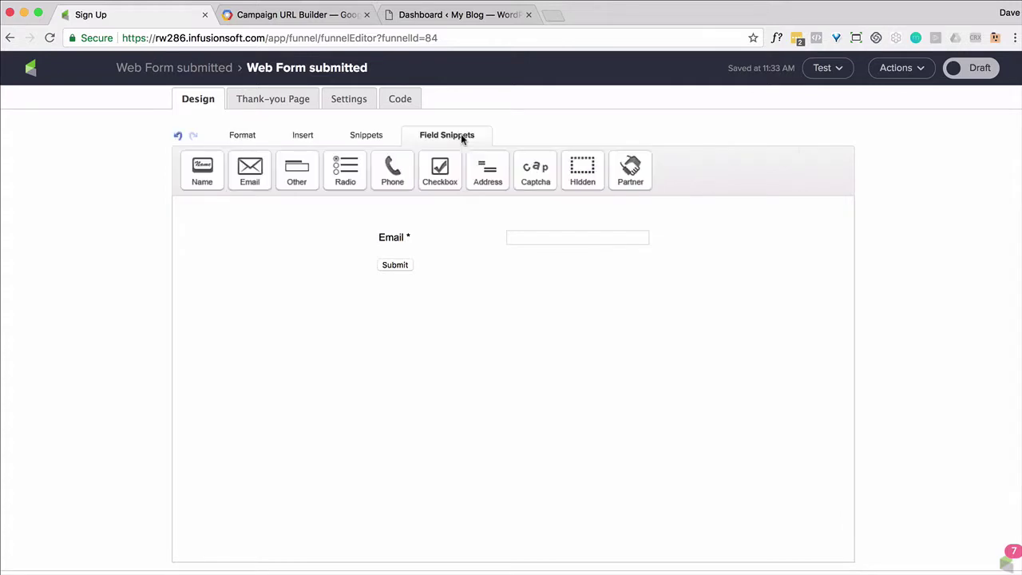
left_click_drag(572, 168, 550, 258)
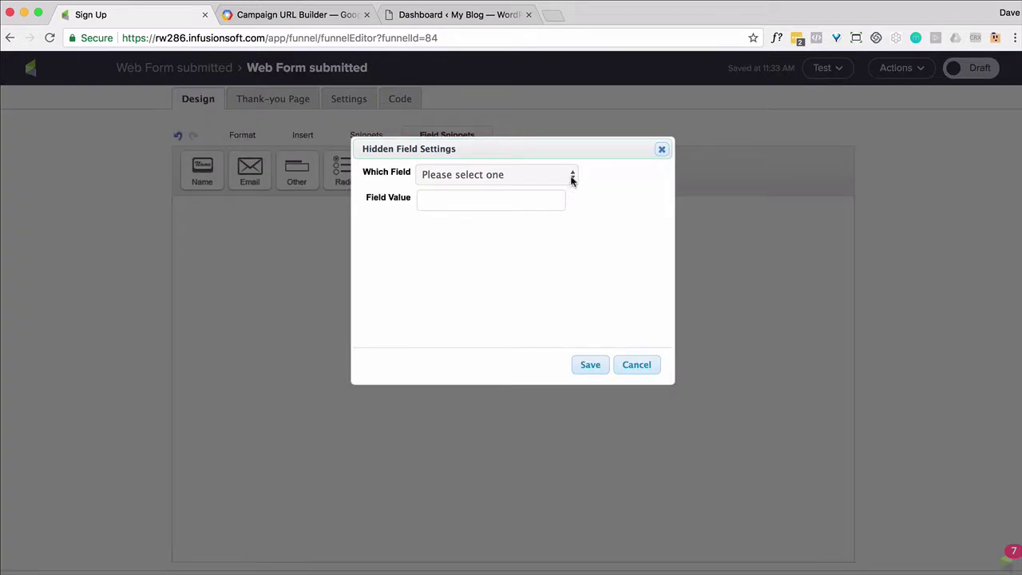
left_click(572, 177)
scroll(530, 299, "down", 5)
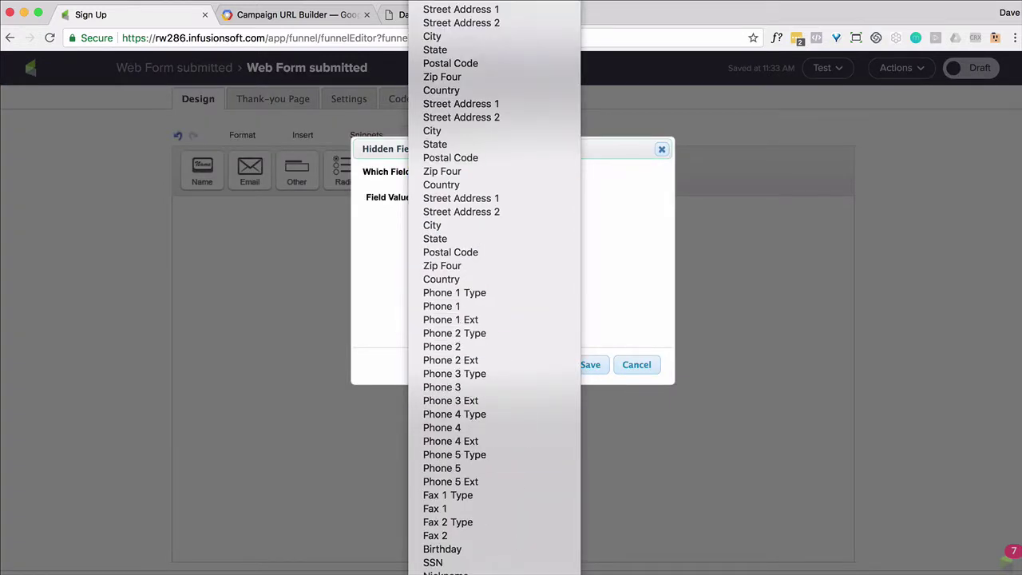
left_click(451, 62)
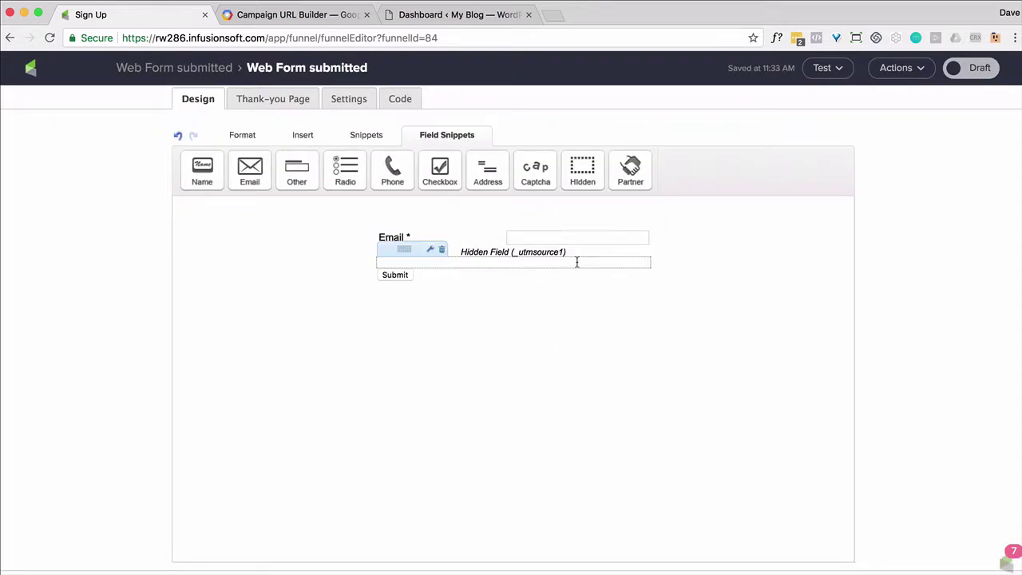
Add a second hidden field below it mapped to utm_medium.
left_click_drag(582, 171, 579, 280)
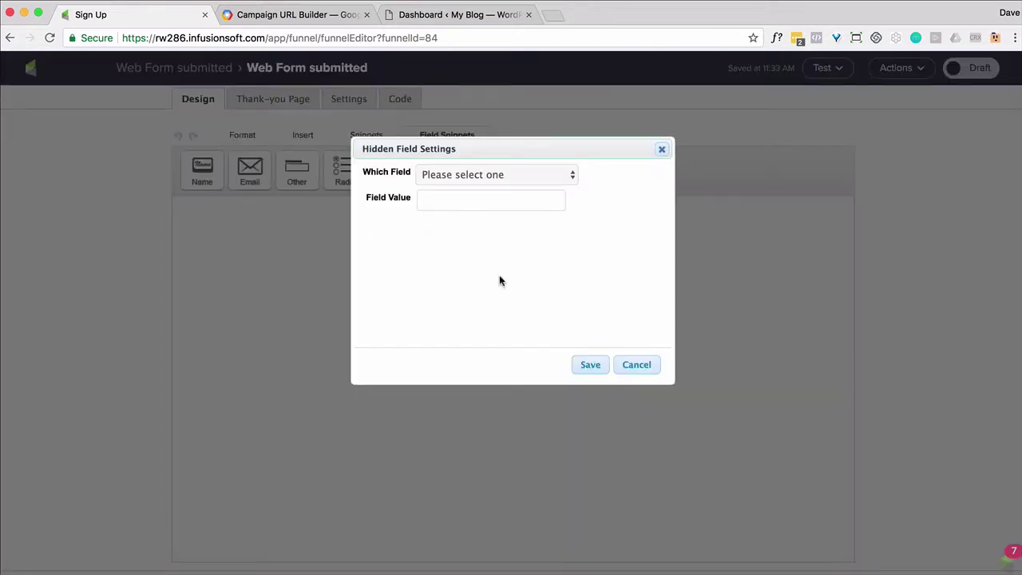
left_click(549, 175)
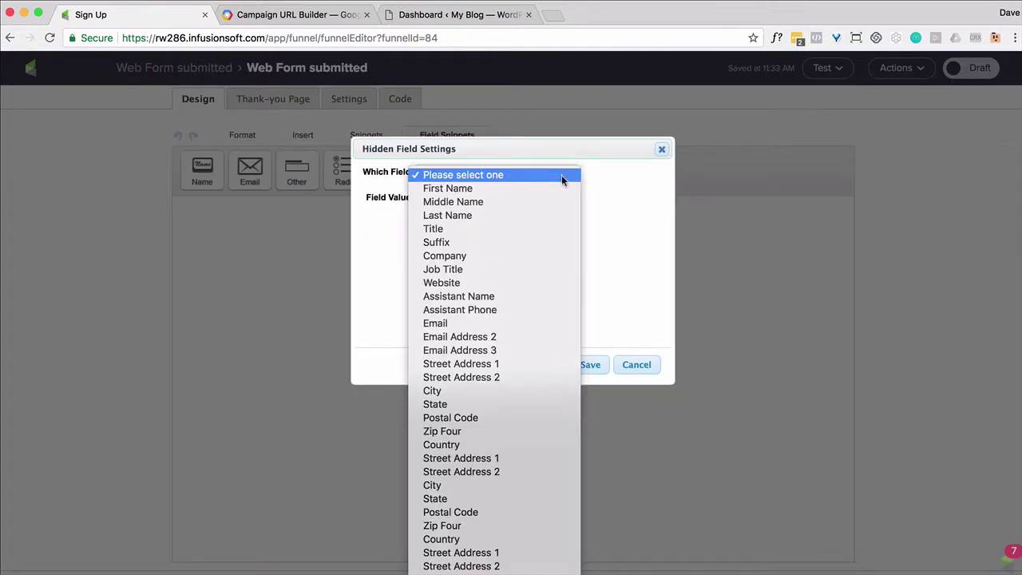
scroll(522, 365, "down", 5)
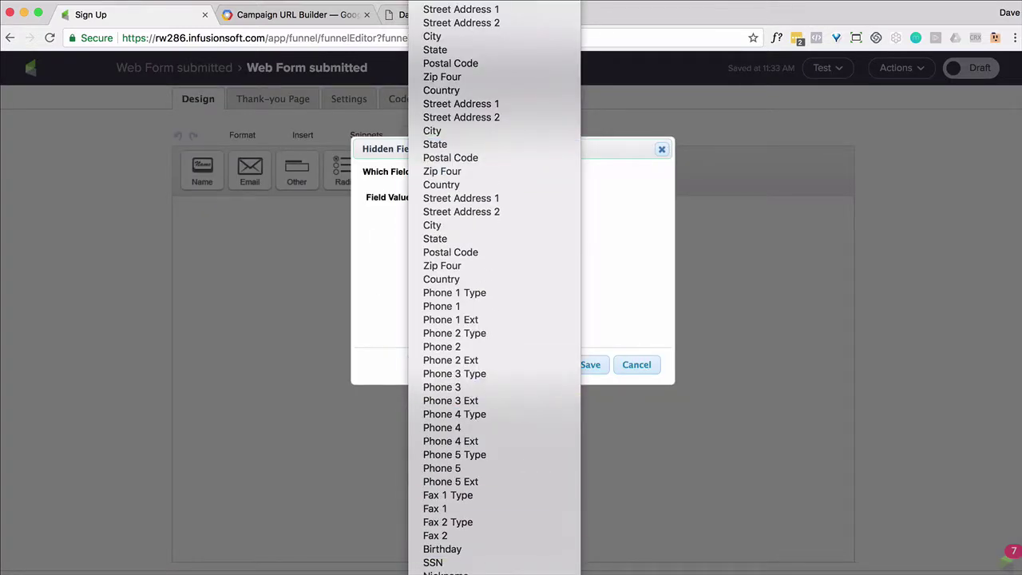
left_click(556, 480)
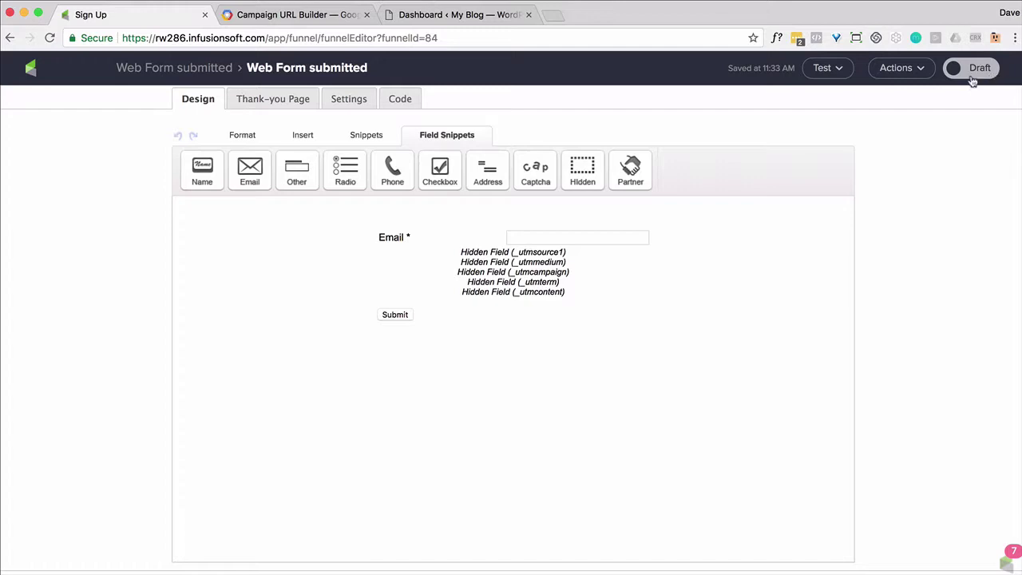
Mark the Sign Up web form ready, review its unstyled HTML code, and return to the campaign canvas.
left_click(976, 76)
left_click(402, 102)
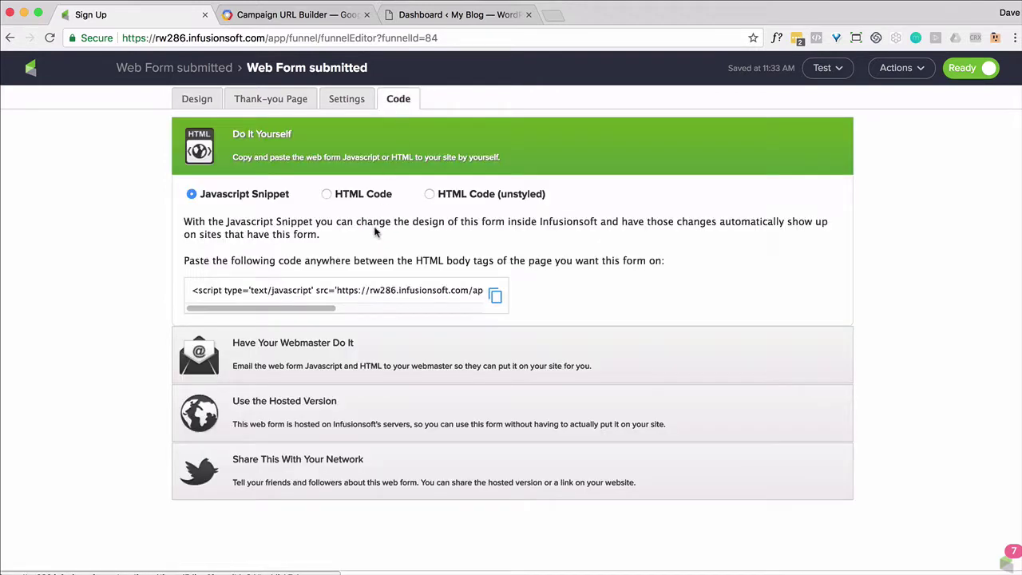
left_click(429, 198)
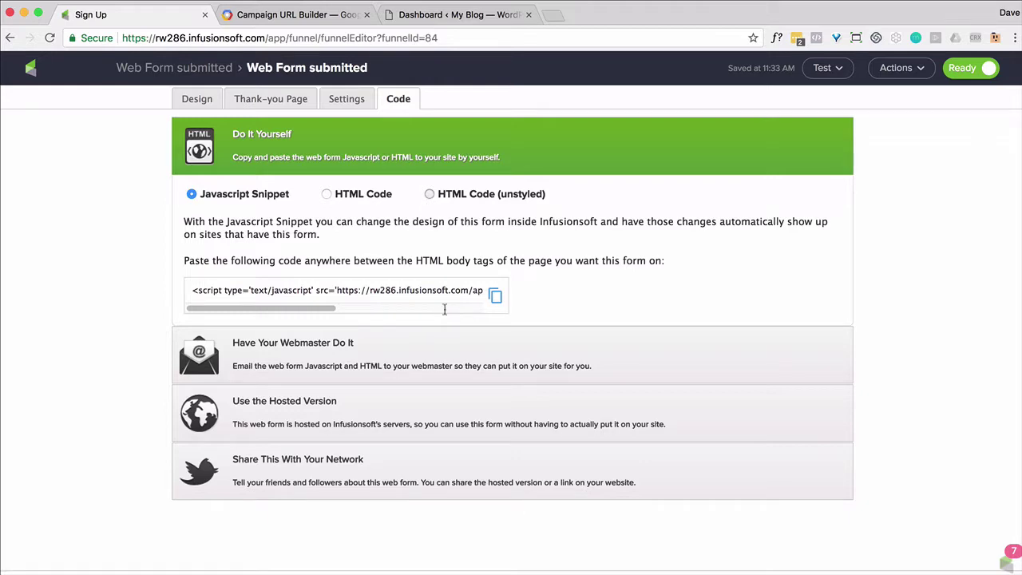
scroll(447, 374, "down", 3)
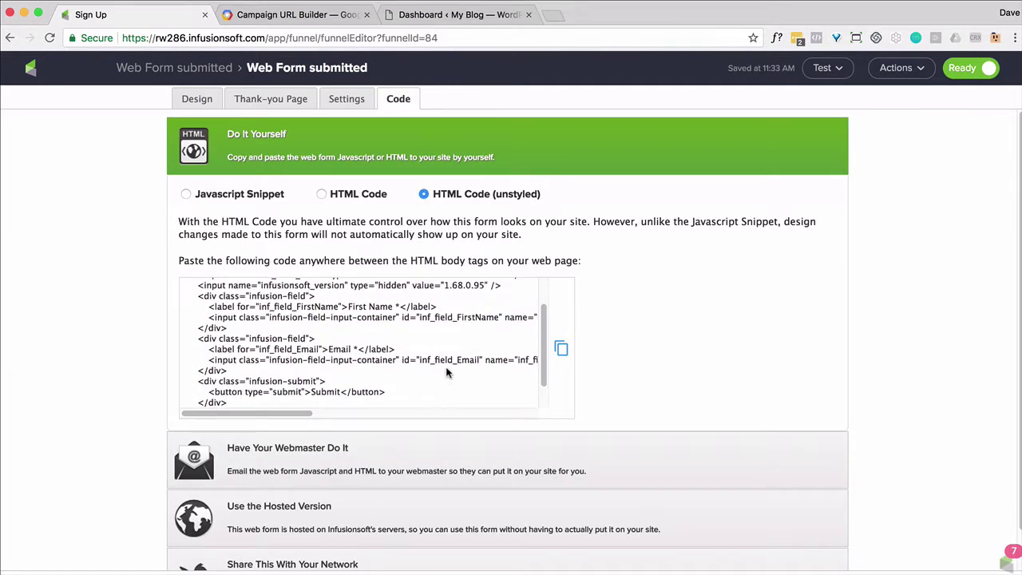
scroll(447, 372, "up", 3)
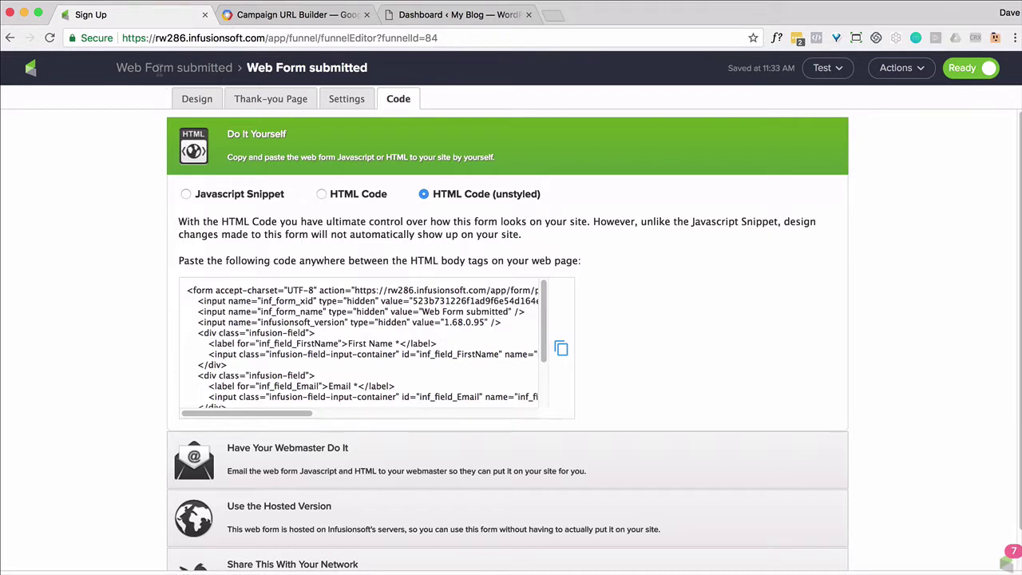
left_click(159, 69)
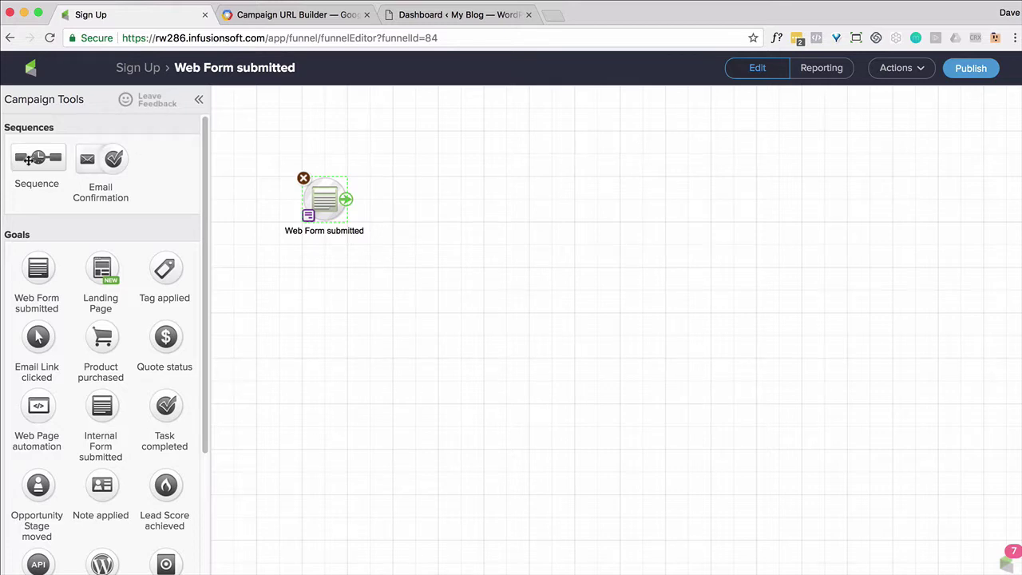
Add a sequence after the Web Form submitted goal and name it UTM Parameters.
left_click_drag(29, 159, 435, 200)
left_click(430, 230)
type("UTM")
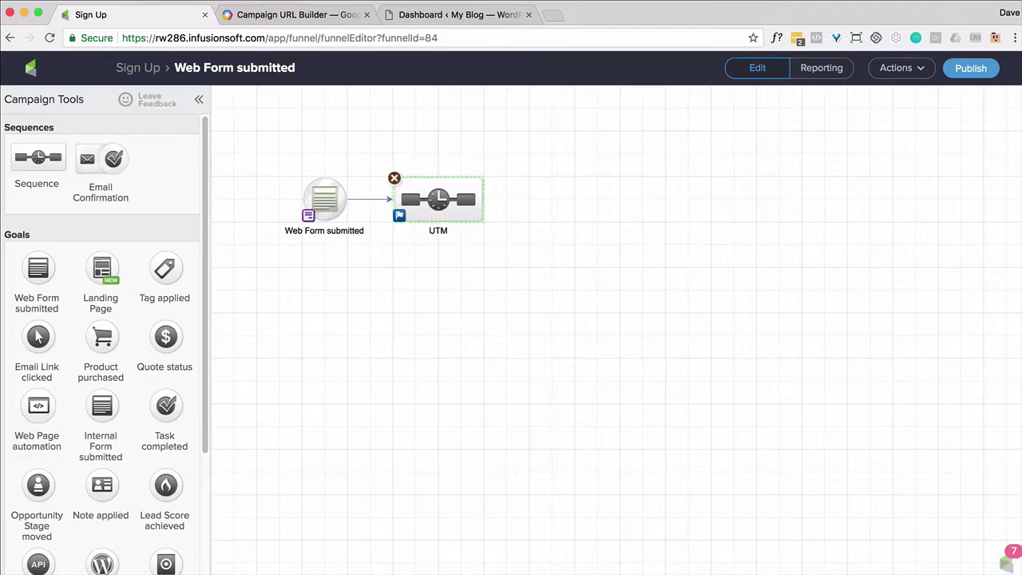
type(" Parameters")
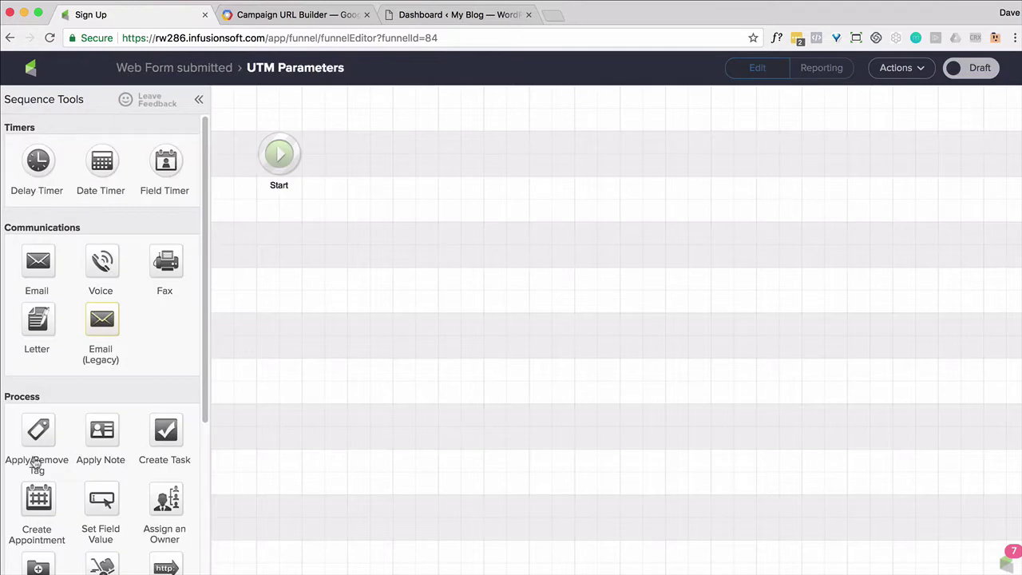
Add an Apply/Remove Tag step applying START - UTM Parameters and mark the sequence ready.
left_click_drag(36, 463, 370, 153)
double_click(370, 153)
left_click(455, 317)
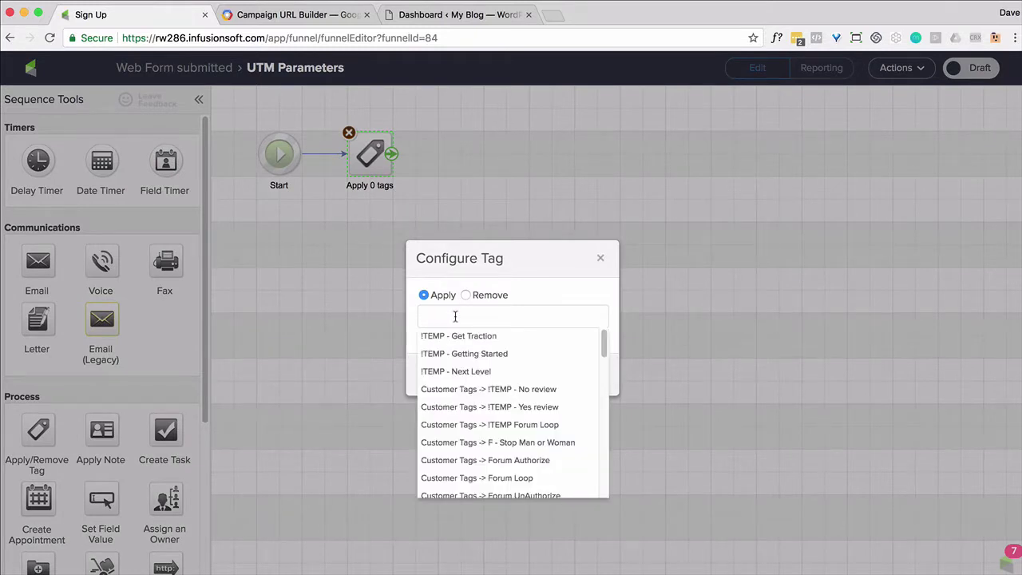
type("utm")
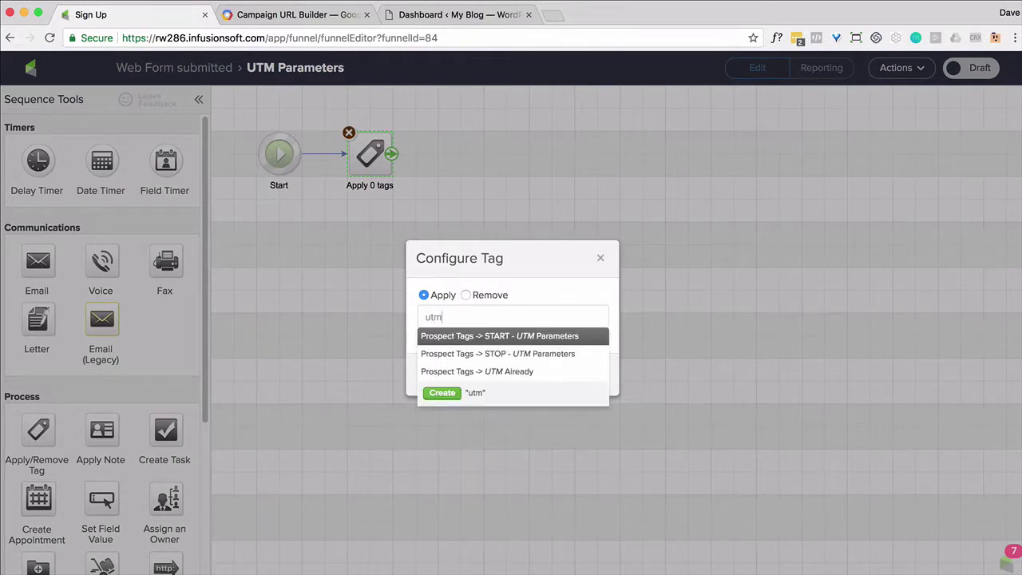
left_click(475, 342)
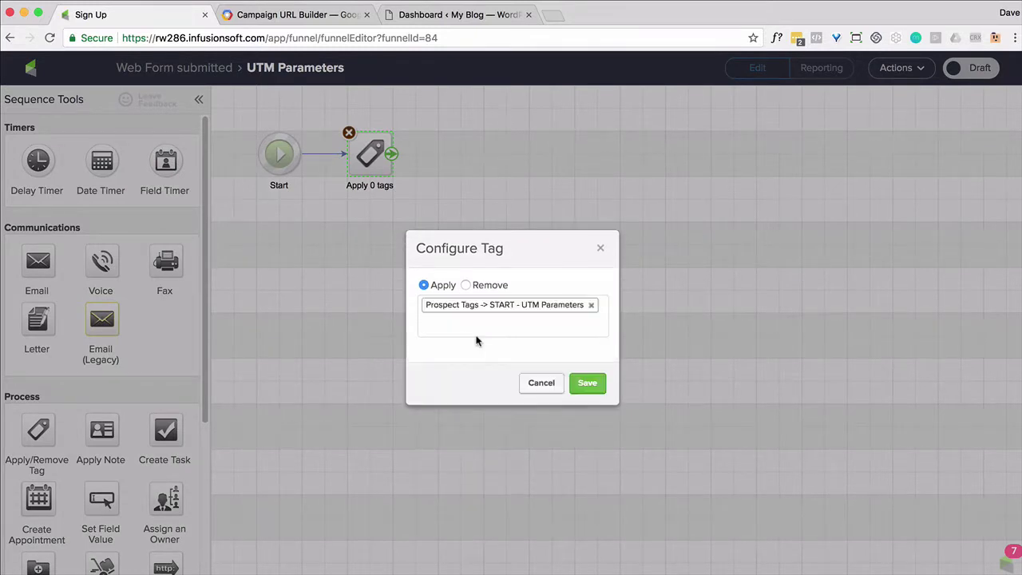
left_click(587, 385)
left_click(982, 73)
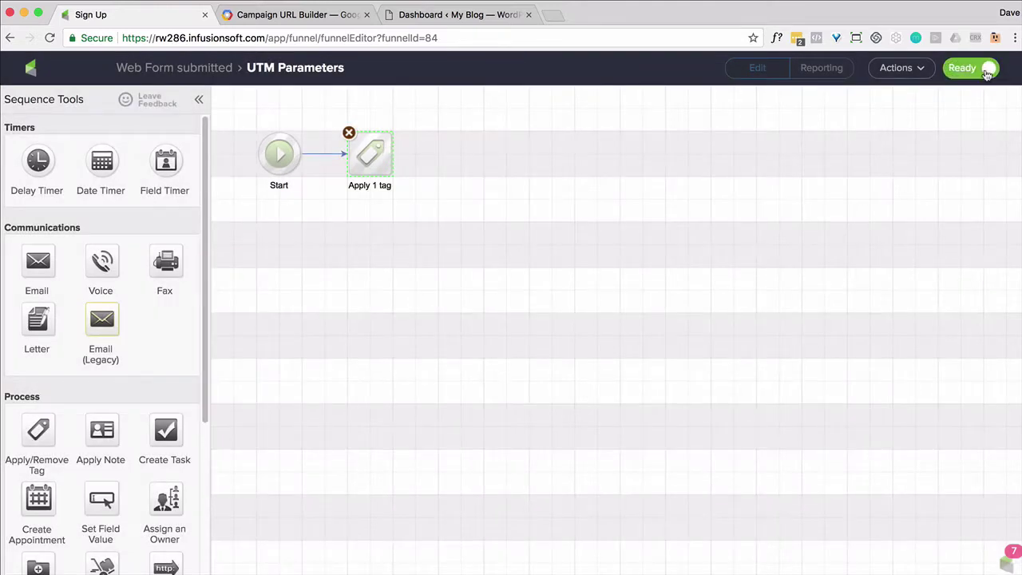
left_click(146, 70)
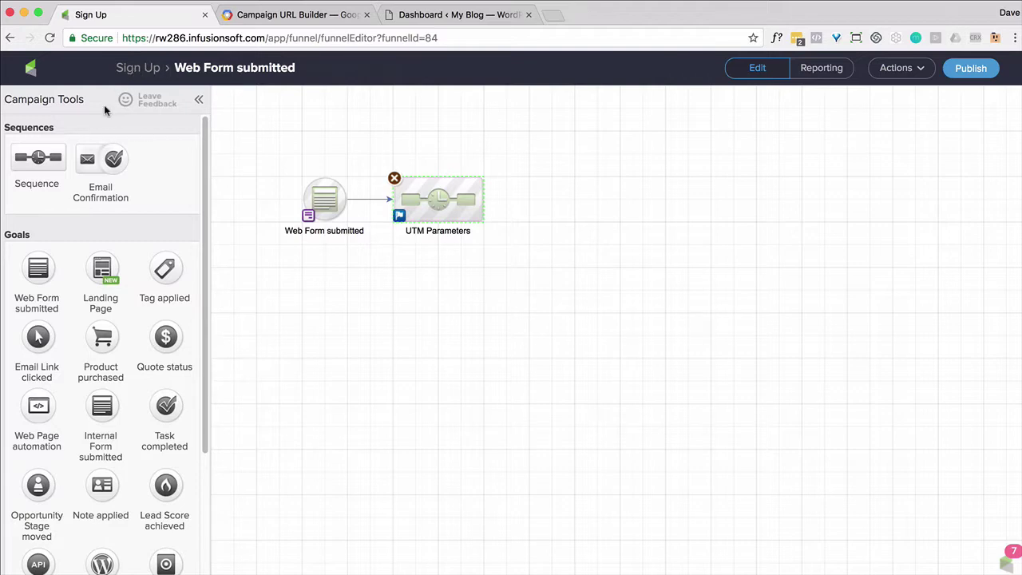
Publish the Sign Up campaign, then copy the web form's unstyled HTML code to the clipboard.
left_click(971, 73)
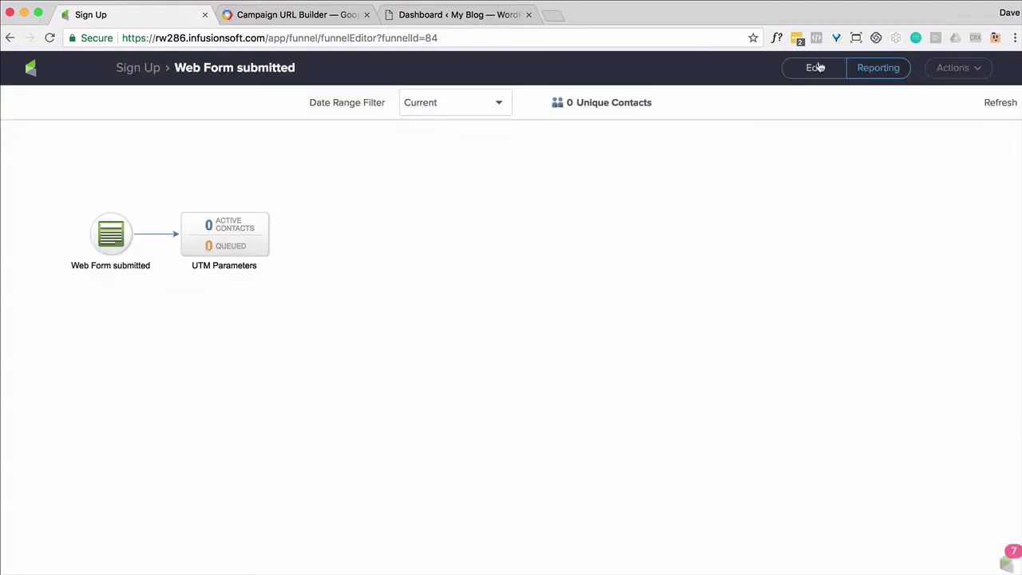
left_click(814, 67)
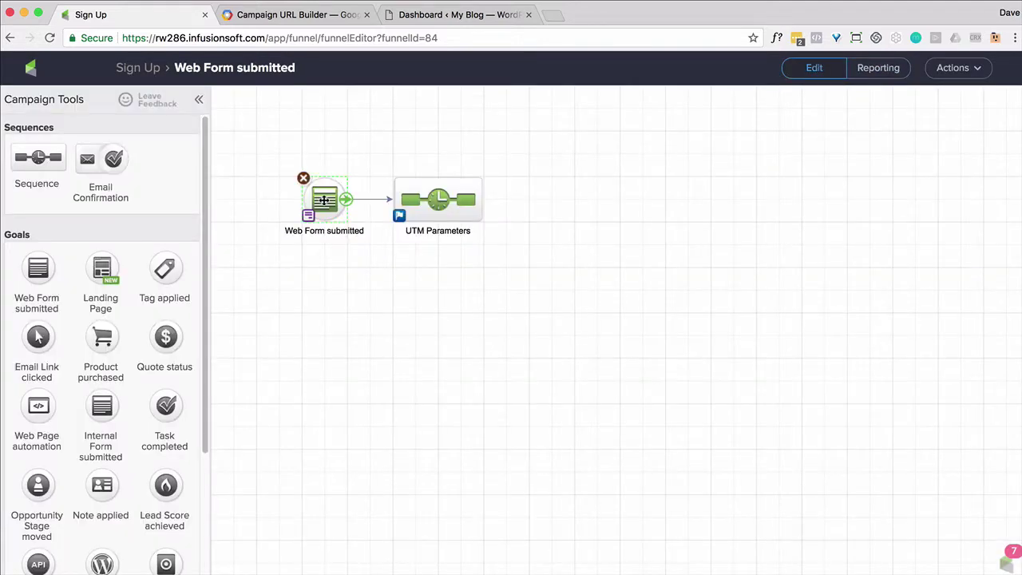
double_click(324, 203)
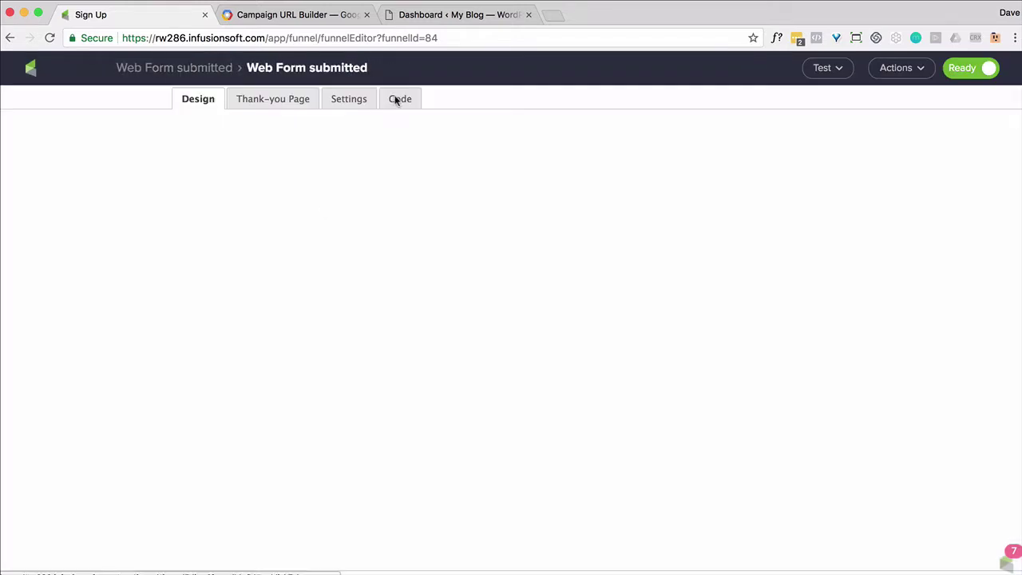
left_click(397, 98)
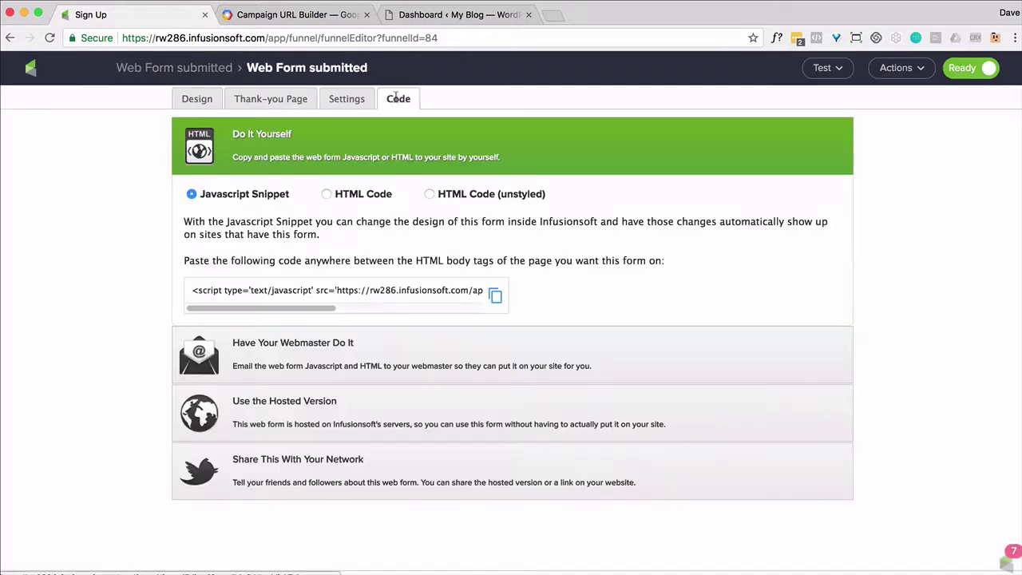
left_click(430, 197)
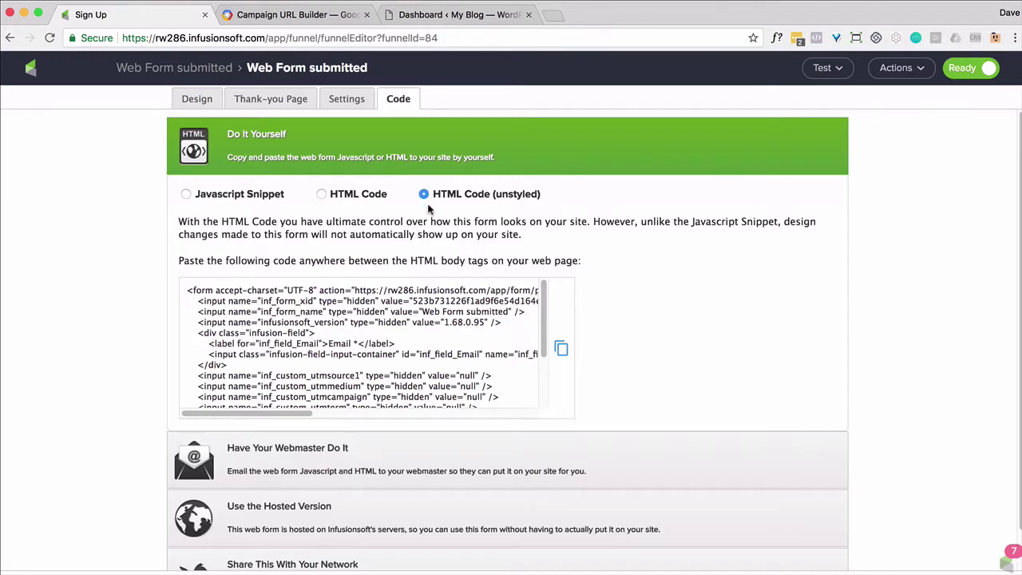
left_click(561, 349)
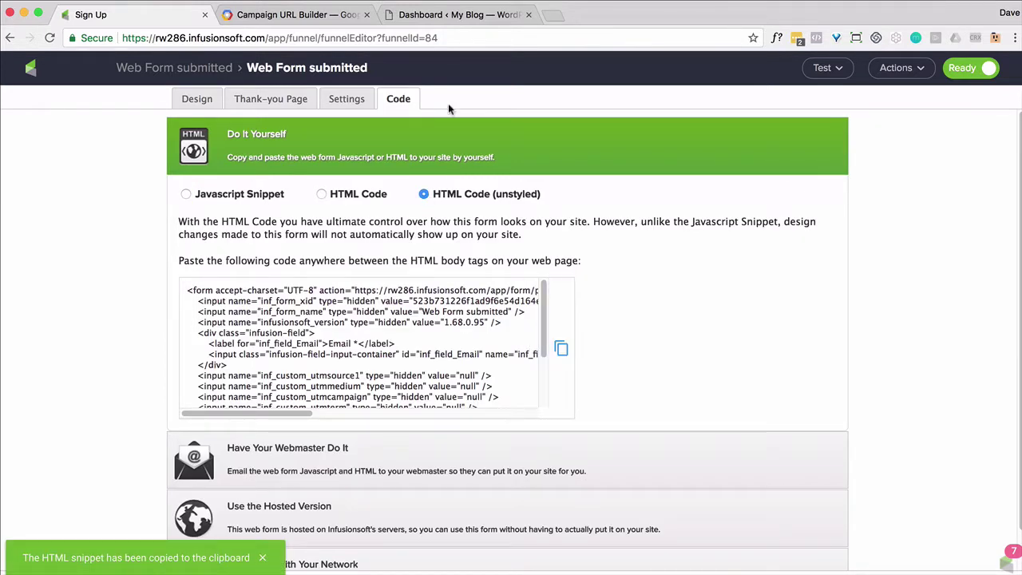
left_click(447, 18)
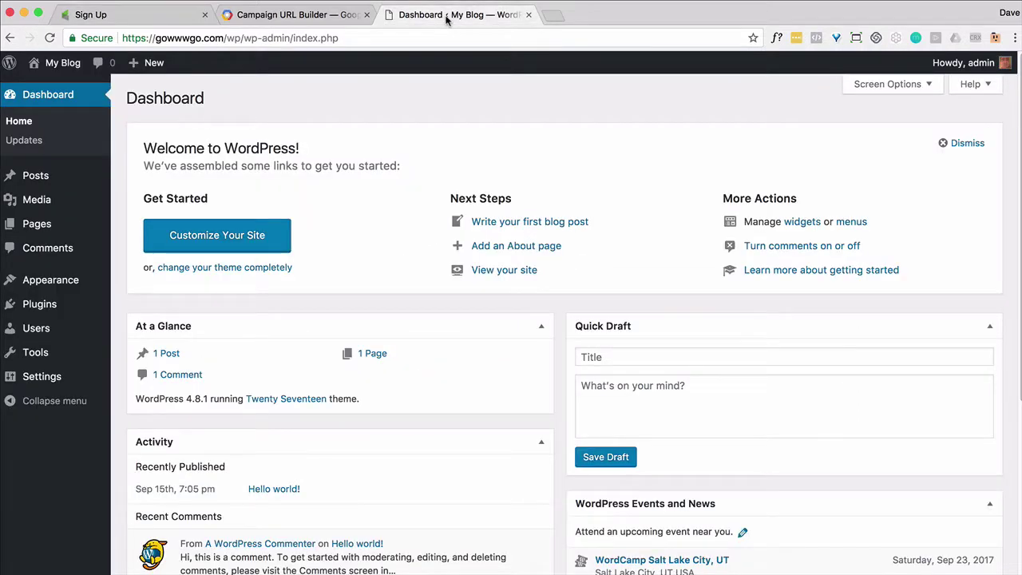
Paste the Infusionsoft form HTML, with its five hidden UTM inputs, into Sample Page and update it.
left_click(41, 229)
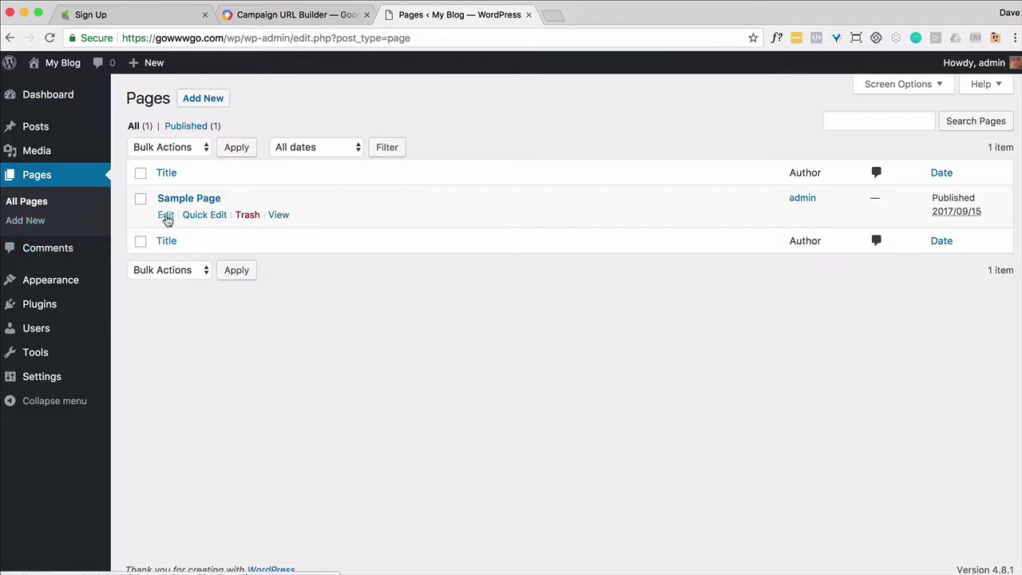
left_click(166, 216)
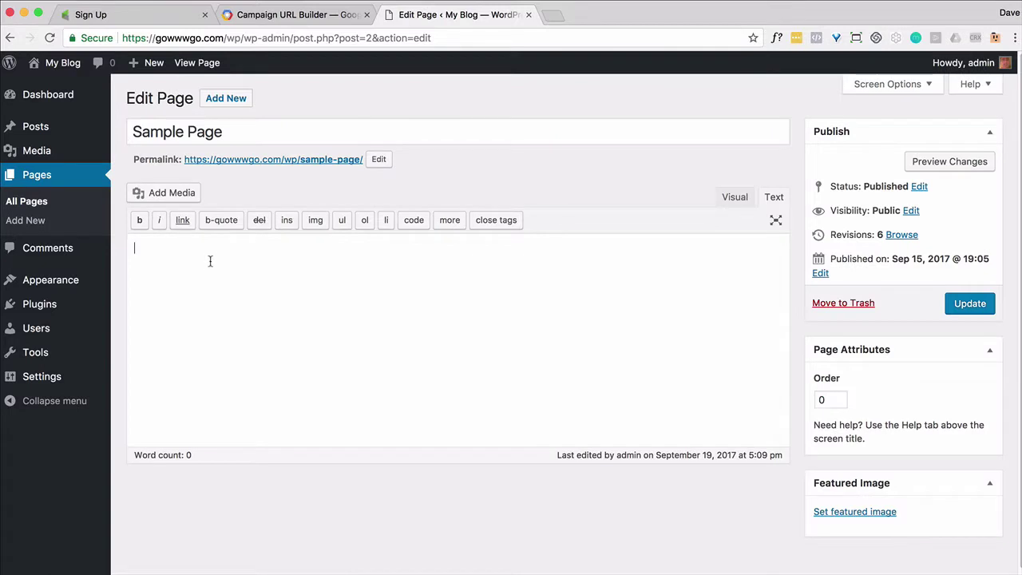
key("super+v")
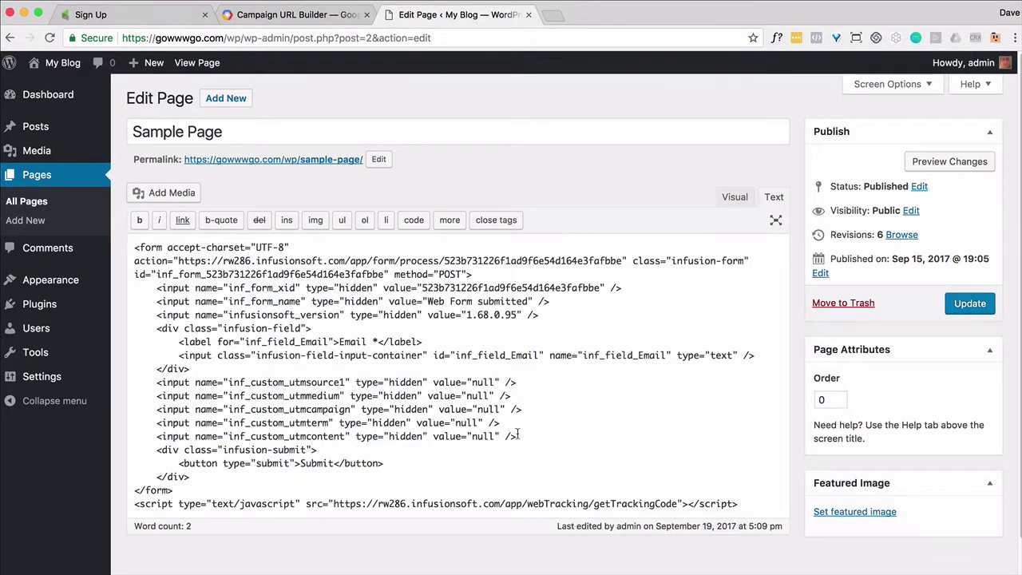
left_click_drag(539, 436, 108, 375)
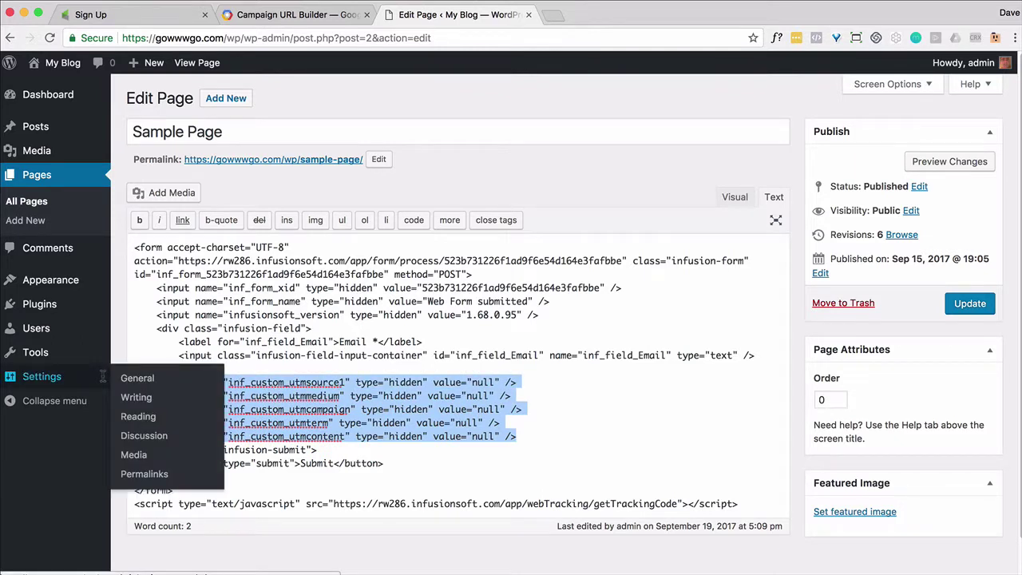
left_click(603, 425)
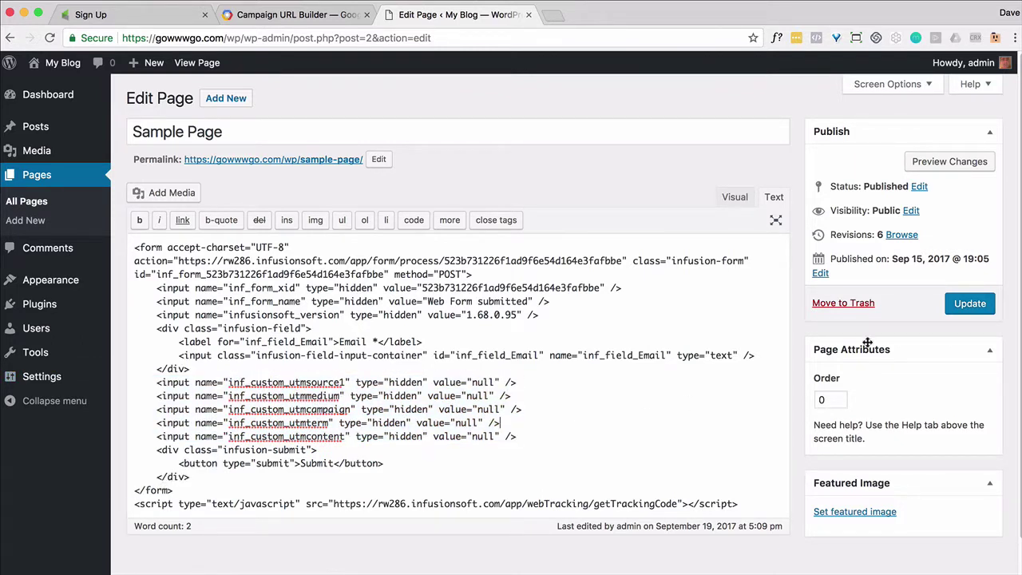
left_click(963, 306)
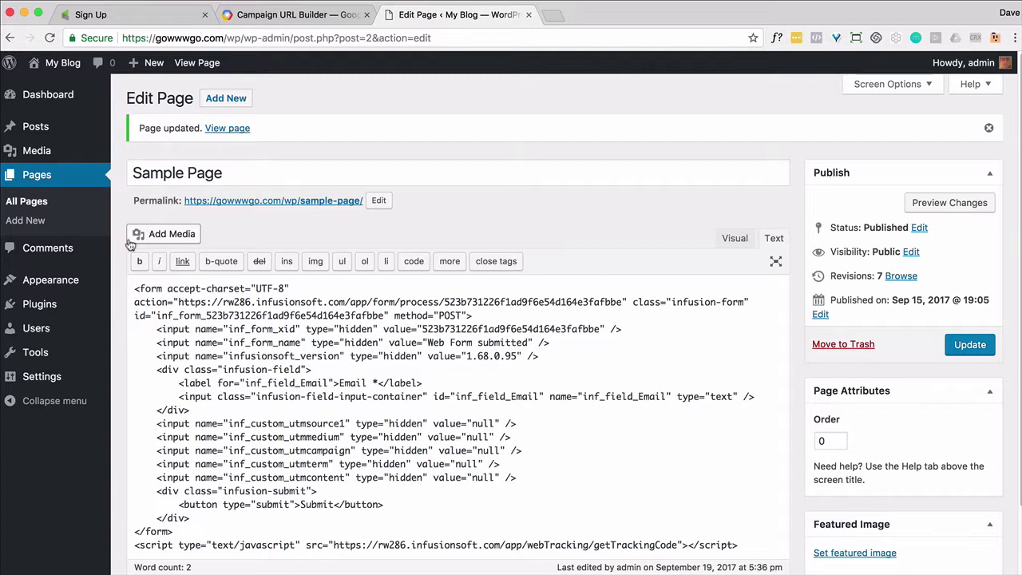
Search plugins for 'url params', then install and activate the URL Params plugin.
mouse_move(32, 306)
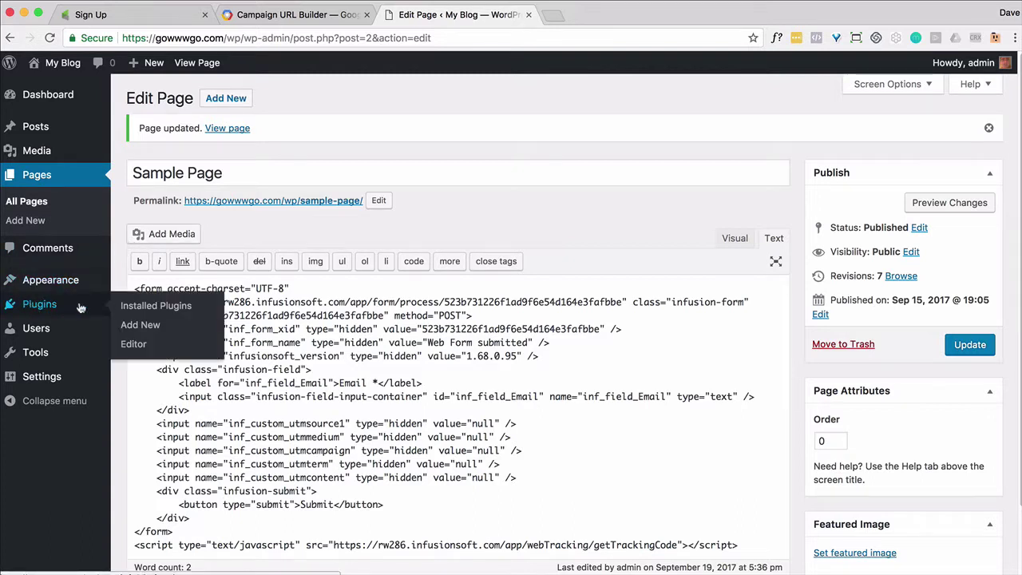
left_click(157, 325)
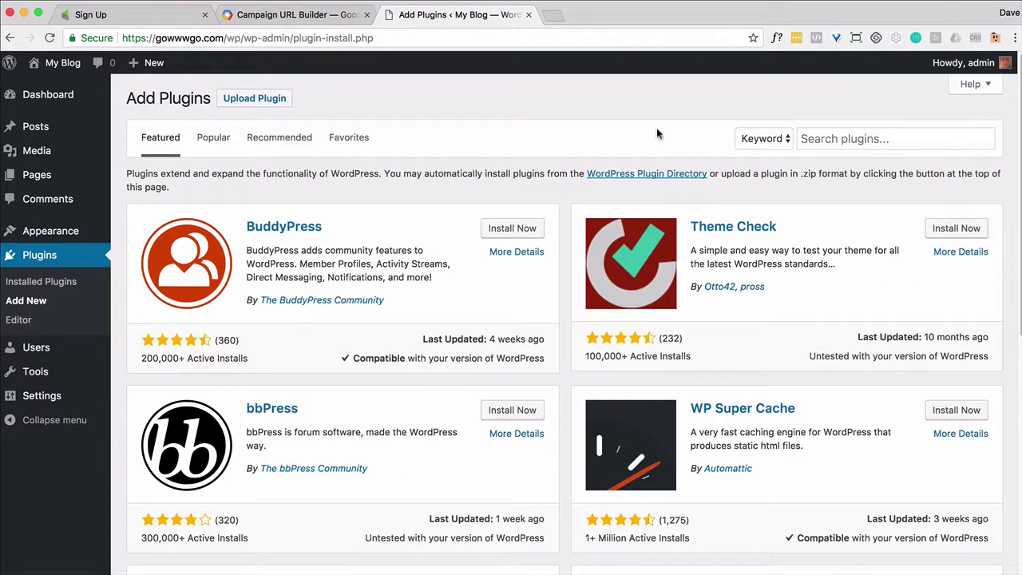
left_click(838, 141)
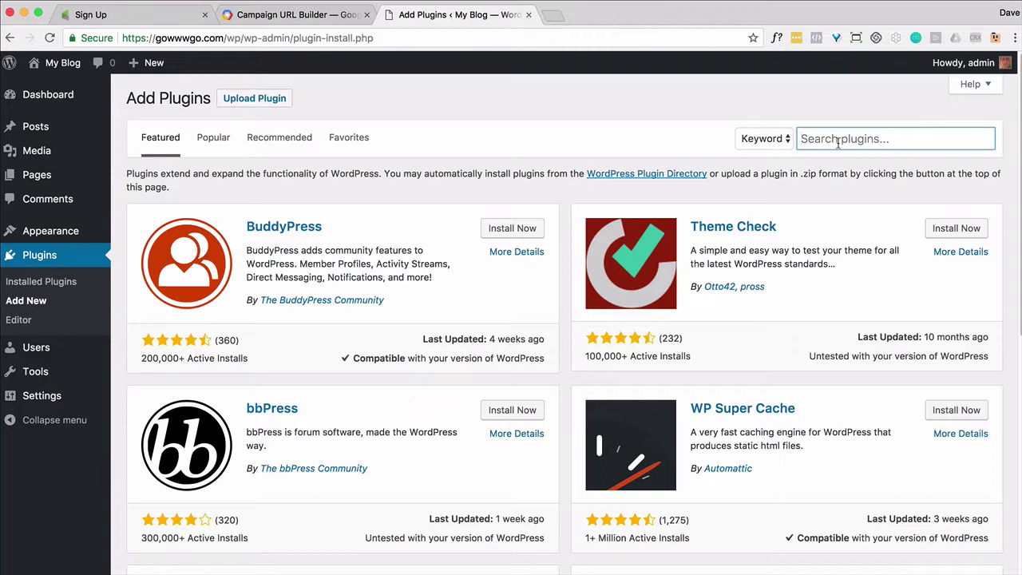
type("url param")
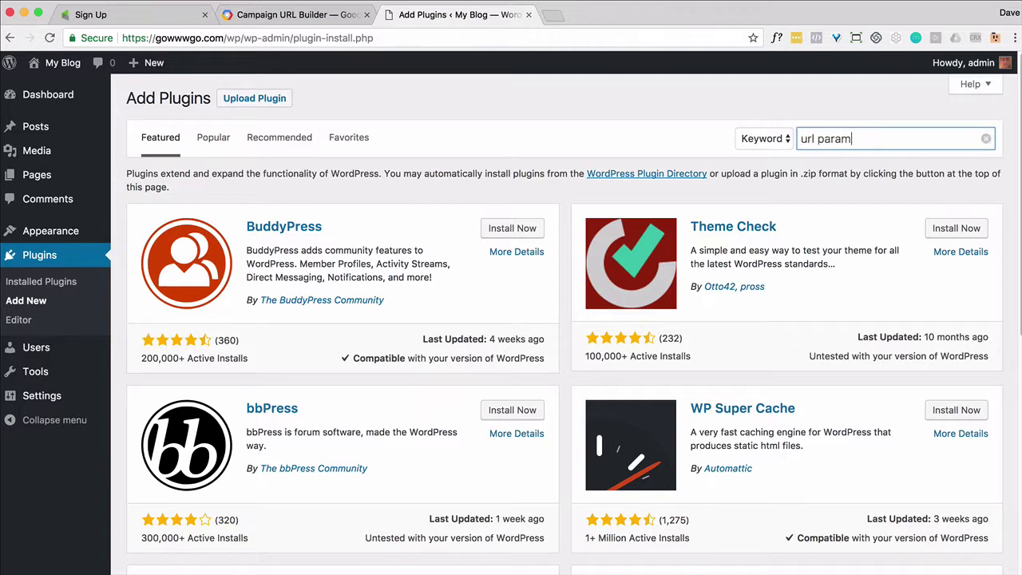
type("s")
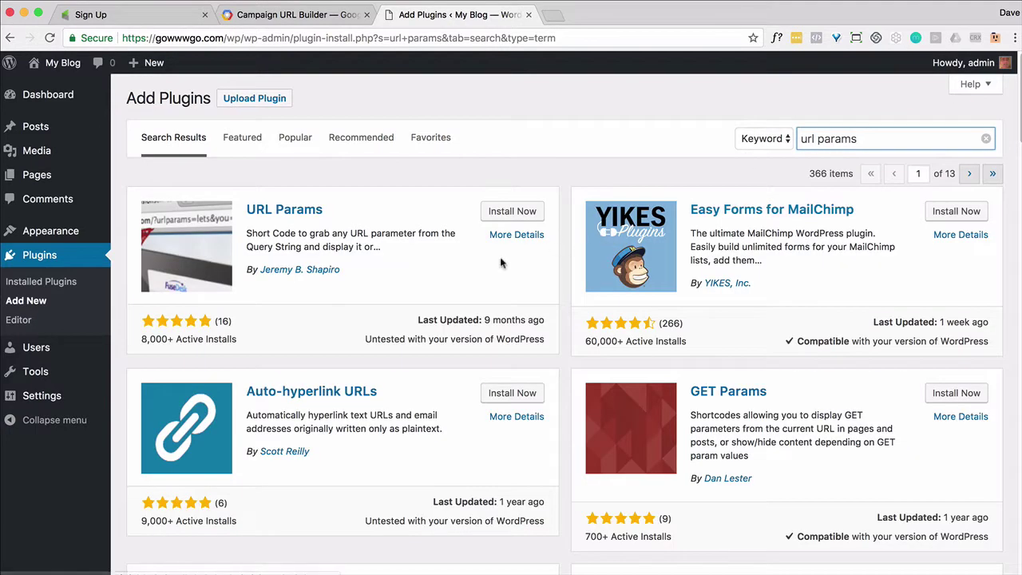
left_click(512, 212)
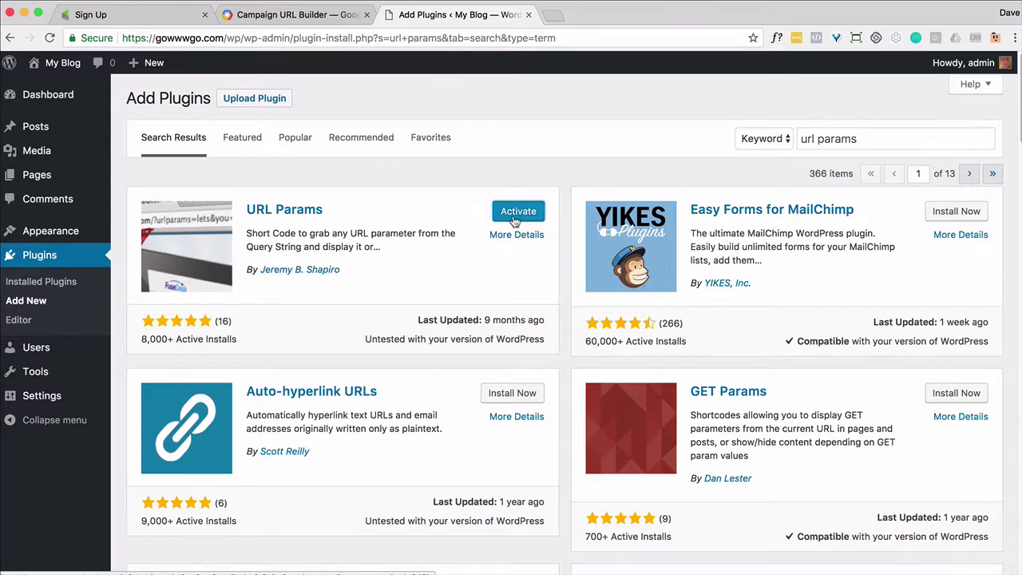
left_click(510, 211)
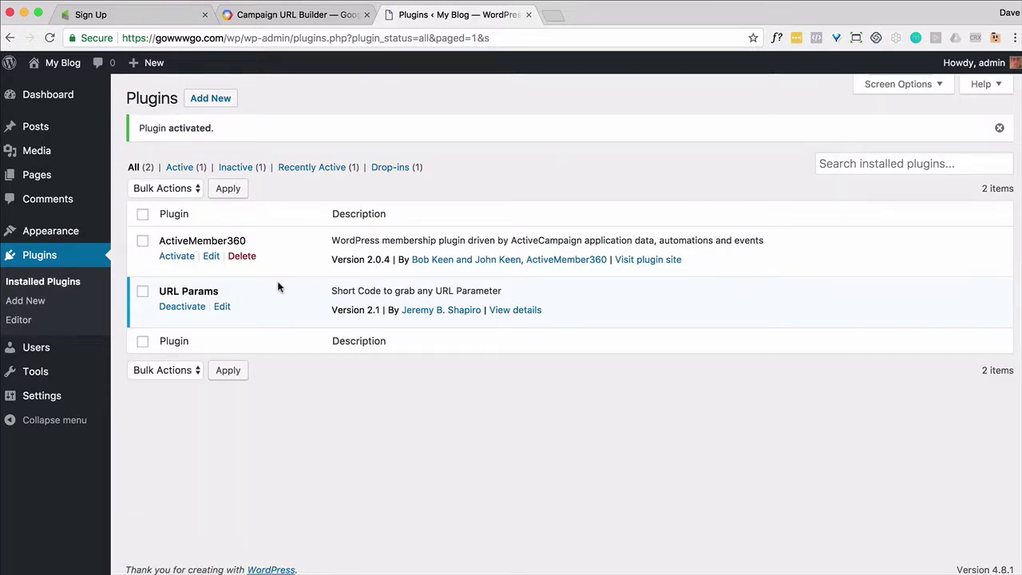
left_click(45, 177)
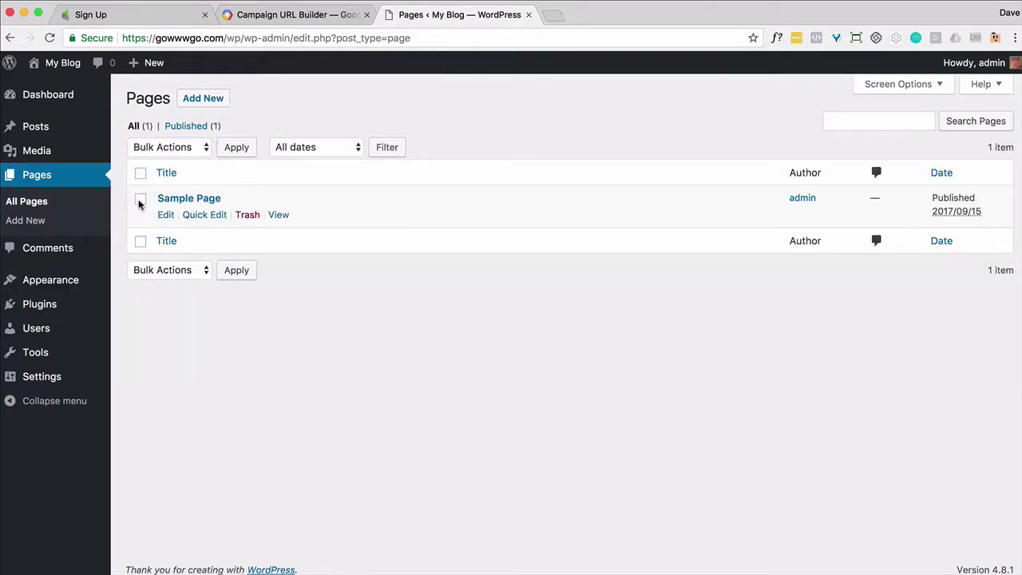
Open Sample Page for editing and select the null value on the utmsource1 input.
left_click(165, 216)
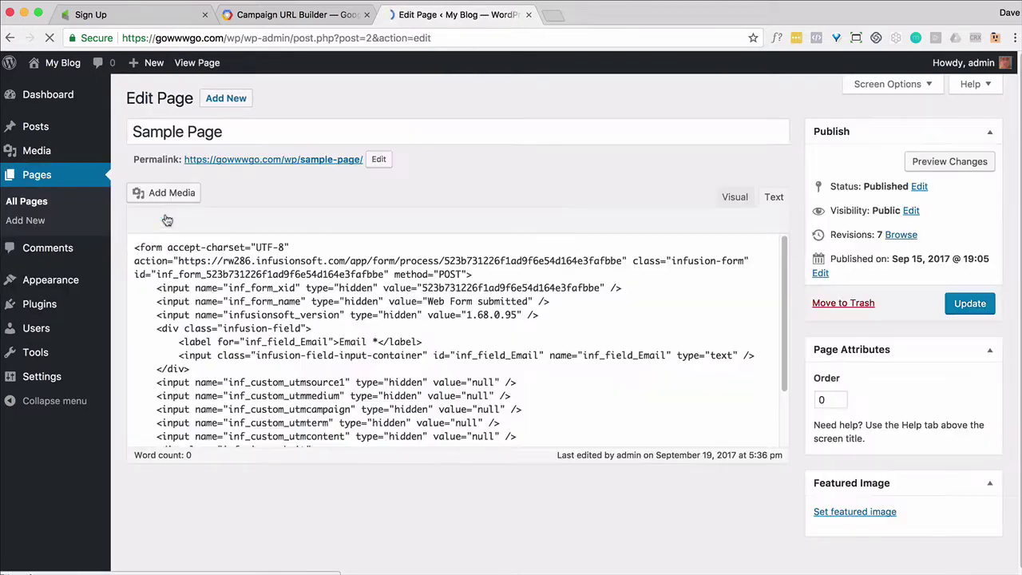
left_click_drag(432, 382, 502, 383)
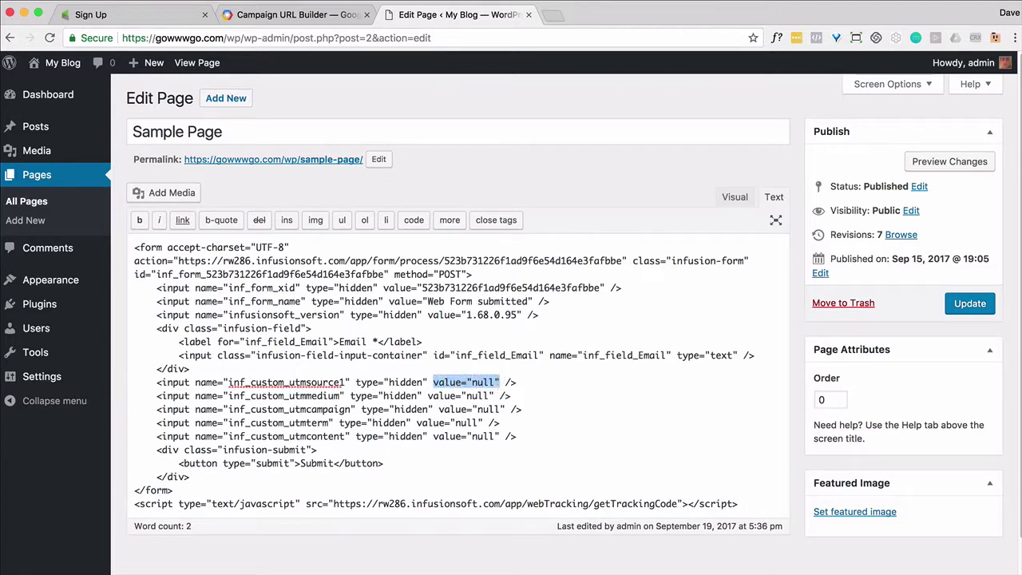
key("super+Tab")
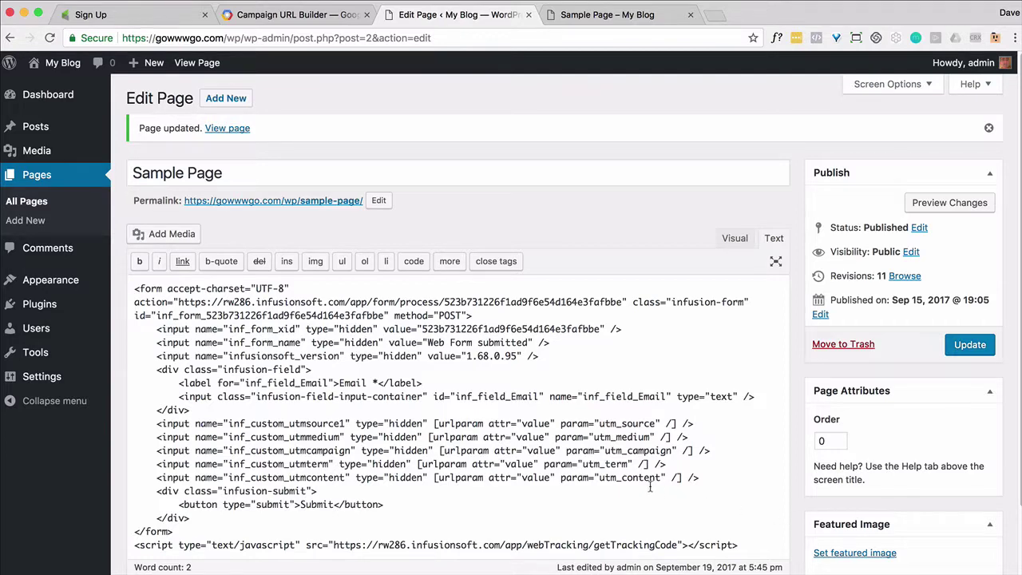
Copy the generated campaign URL from Google Campaign URL Builder.
left_click(312, 16)
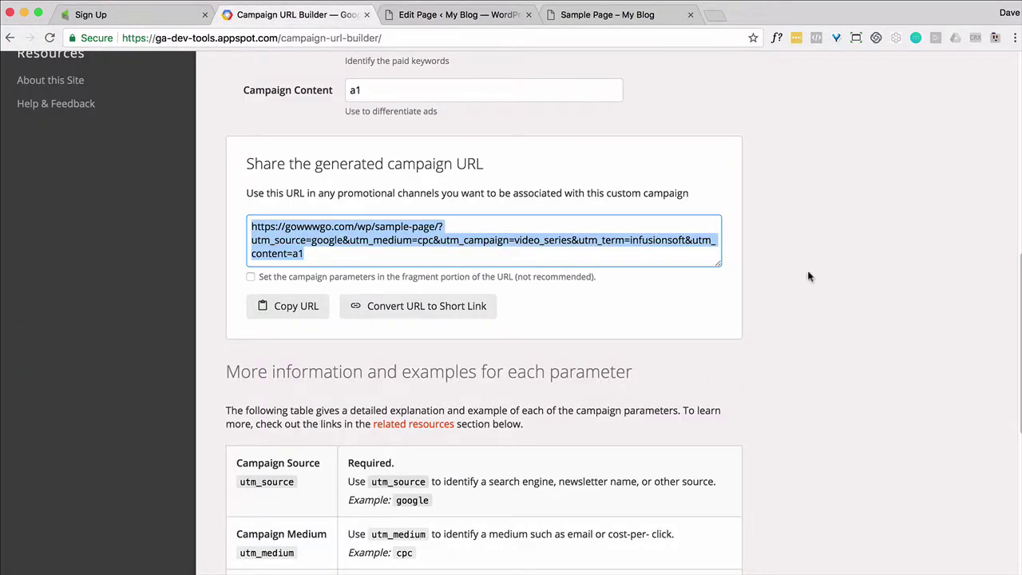
scroll(817, 278, "up", 7)
scroll(817, 277, "down", 4)
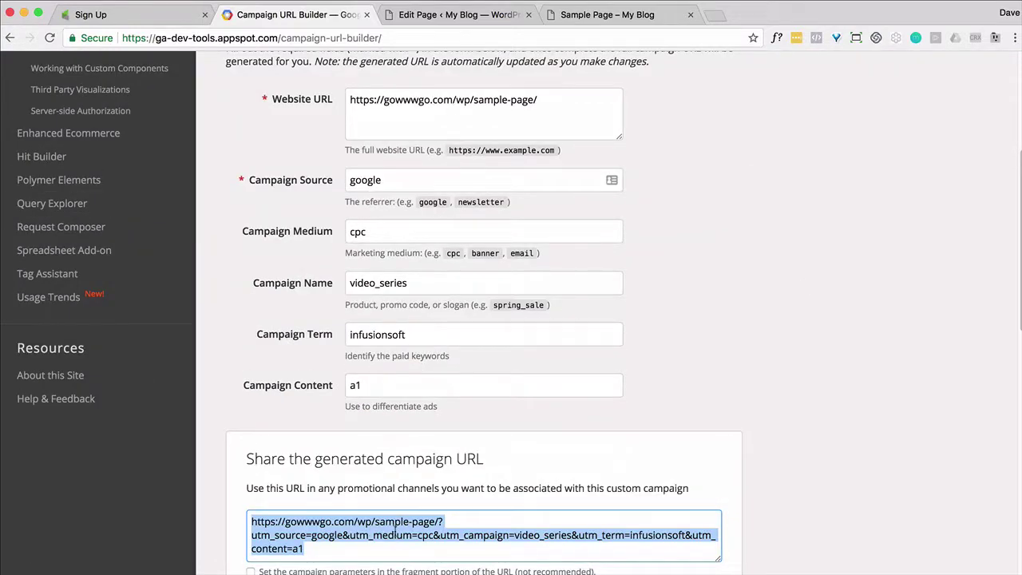
right_click(400, 535)
left_click(425, 563)
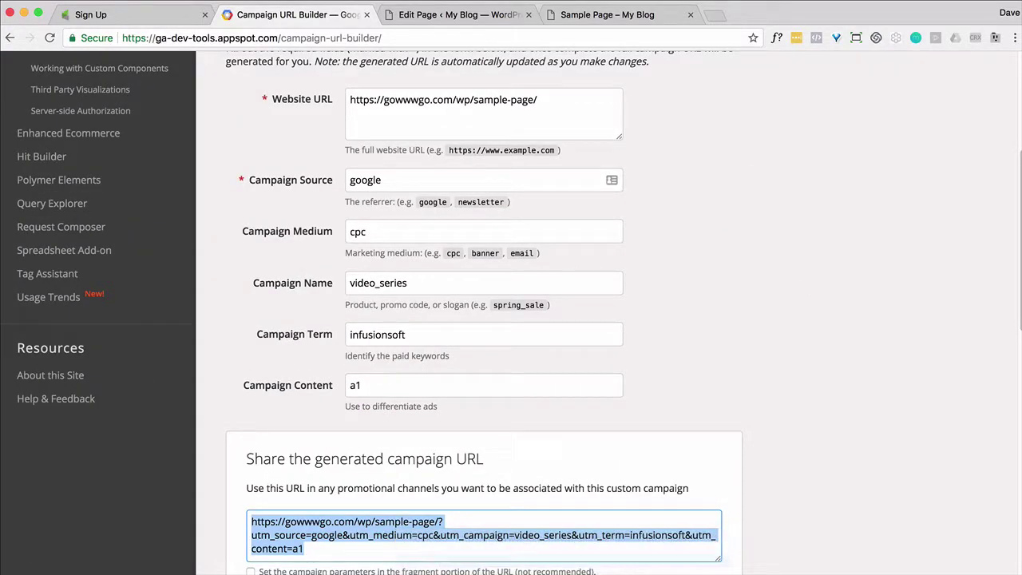
Load Sample Page with the UTM-tagged URL and bring up its page source.
left_click(606, 14)
left_click(394, 39)
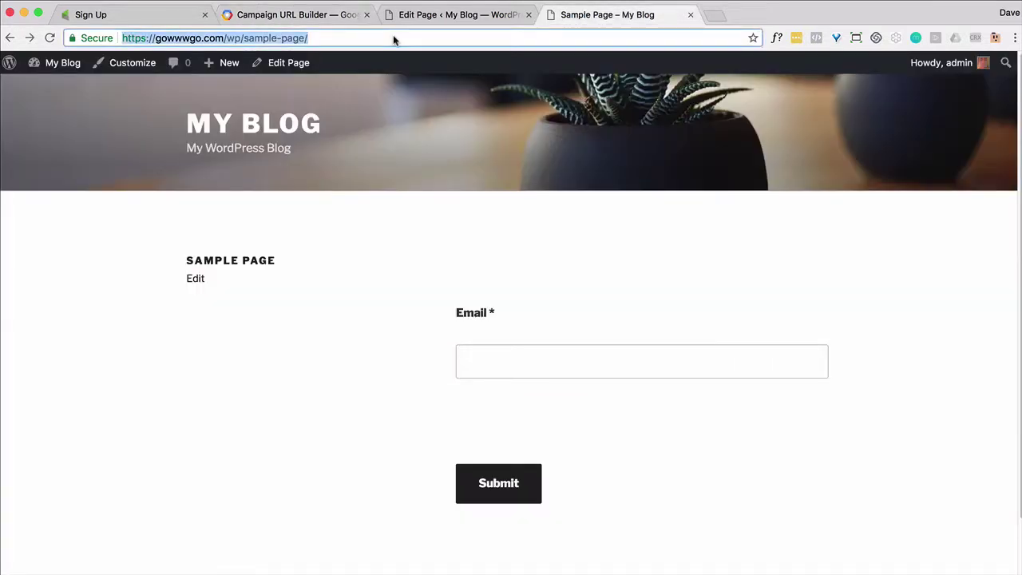
key("super+v")
key("Return")
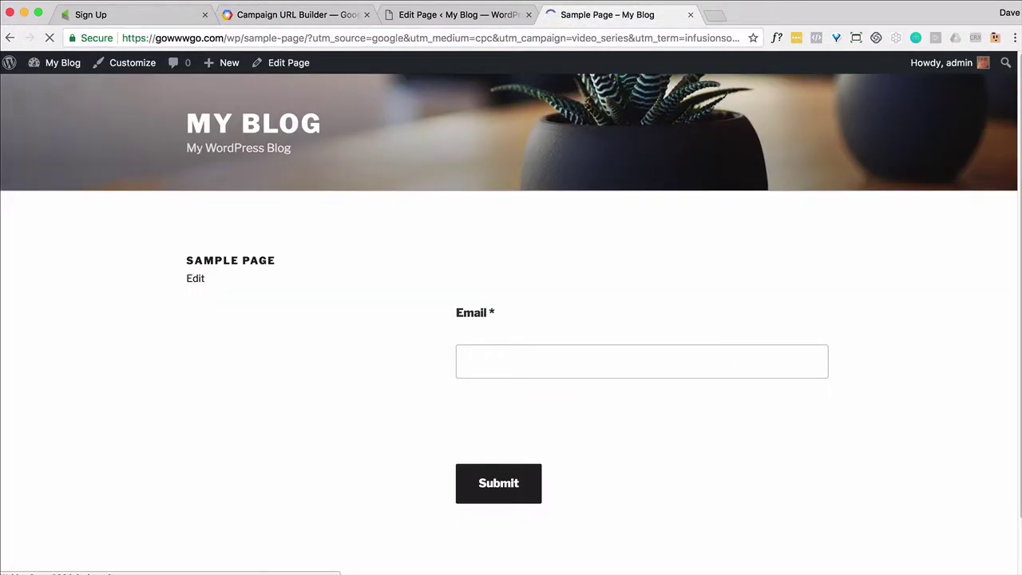
right_click(246, 329)
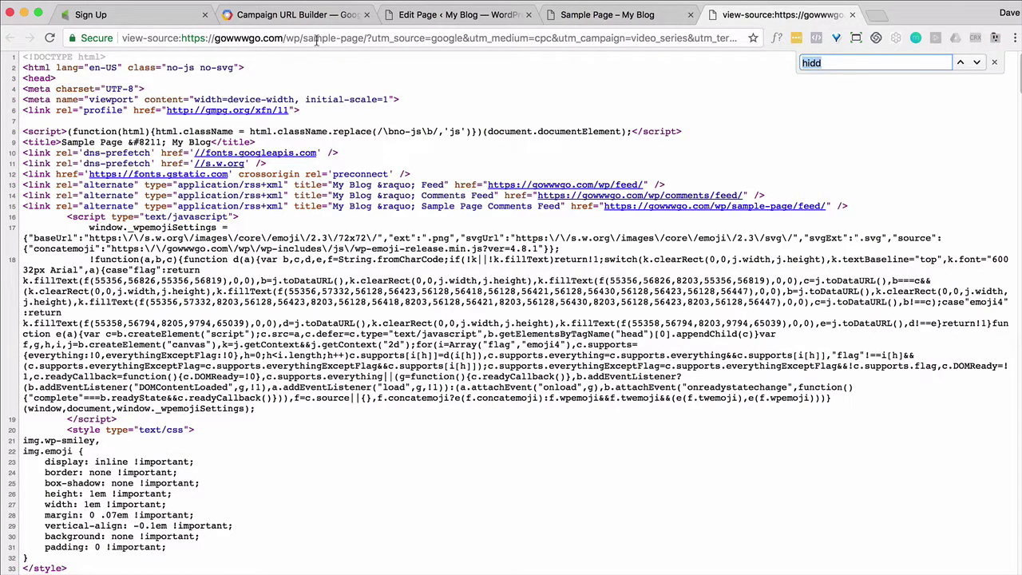
type("hidd")
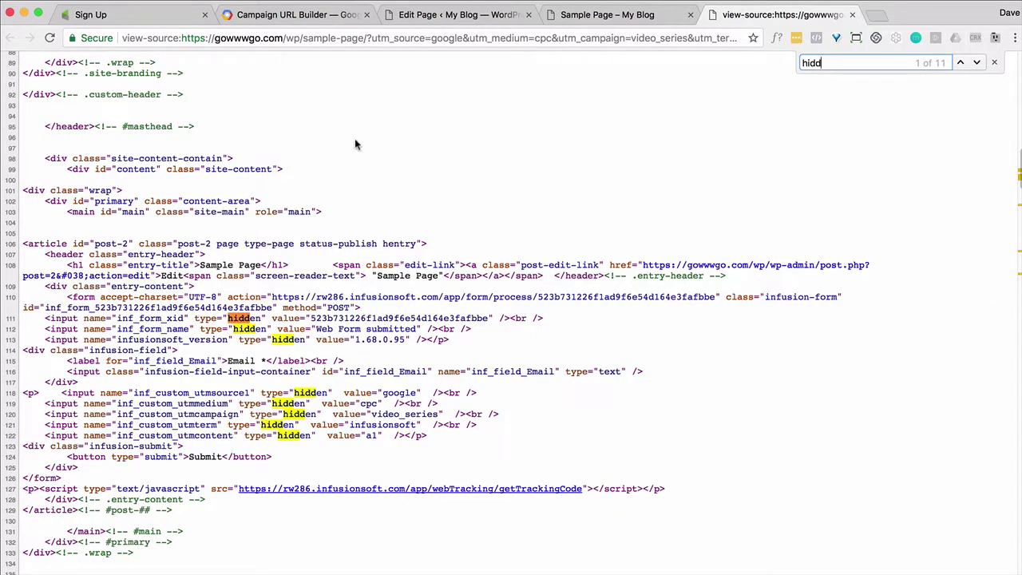
left_click_drag(438, 438, 7, 401)
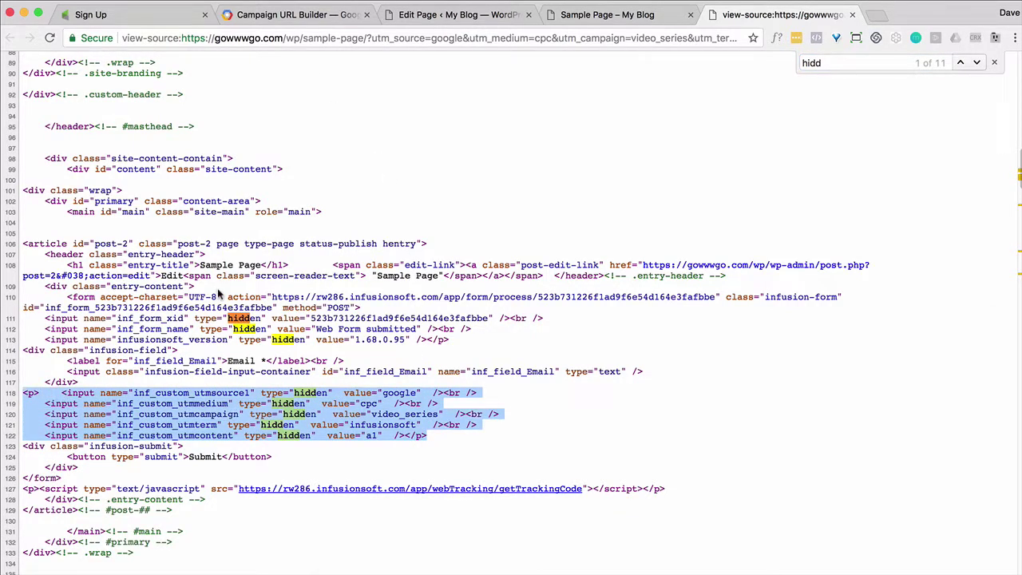
left_click(852, 13)
Submit the Sample Page signup form using a test e-mail address.
left_click(498, 361)
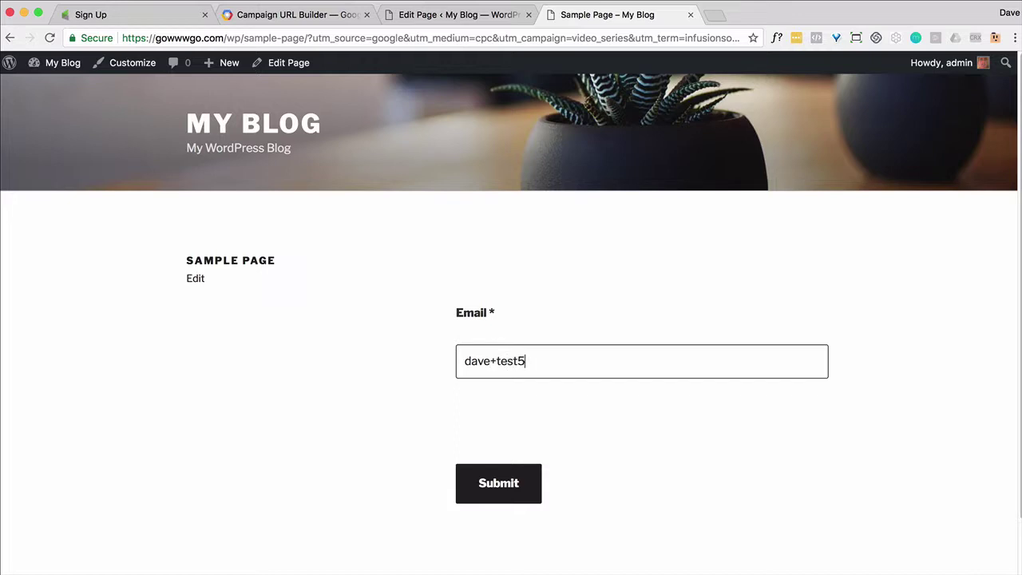
left_click(531, 488)
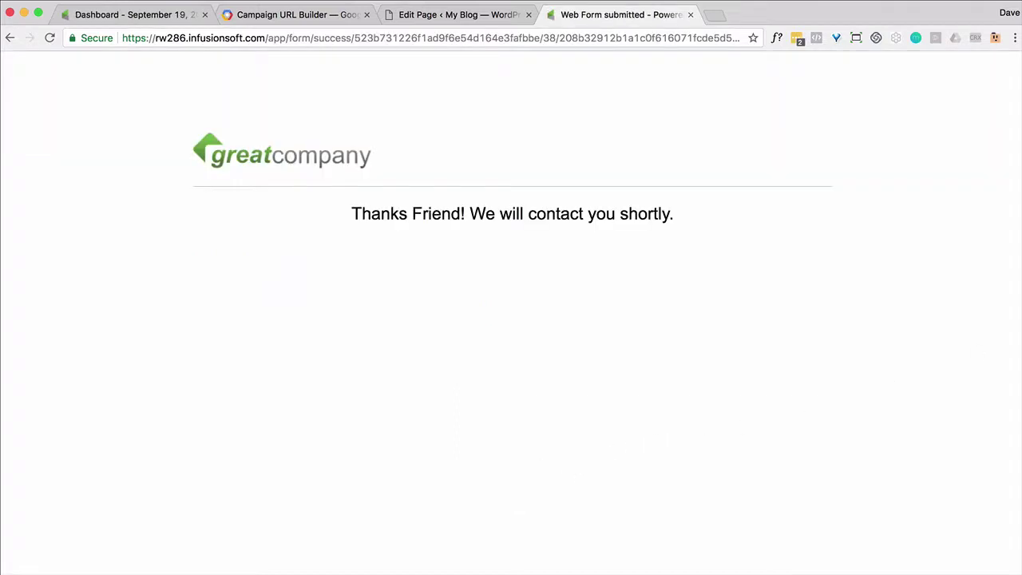
left_click(126, 16)
Find the test contact and view its custom fields: google, cpc, video_series, infusionsoft, a1.
left_click(659, 72)
type("dave")
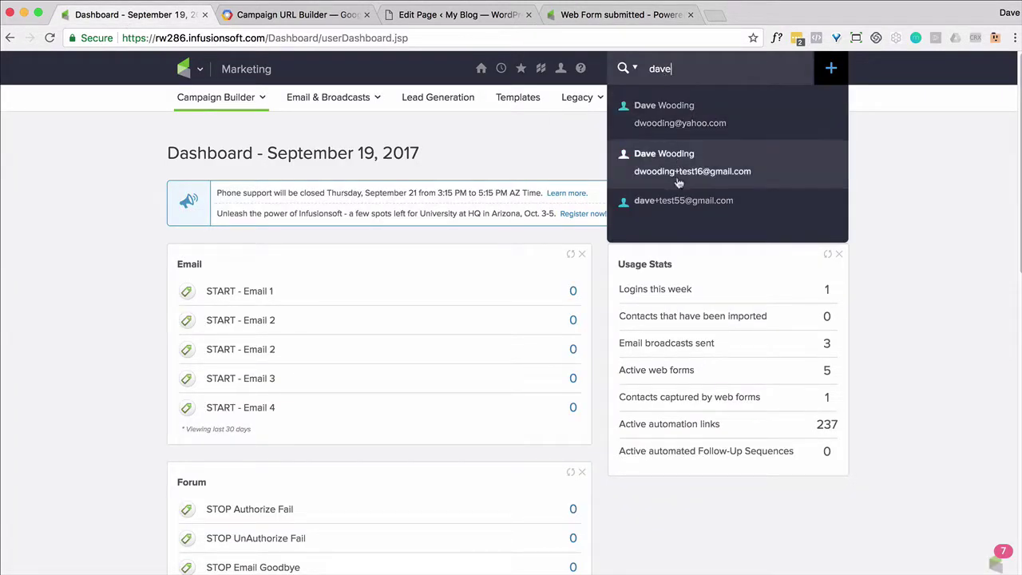
left_click(676, 202)
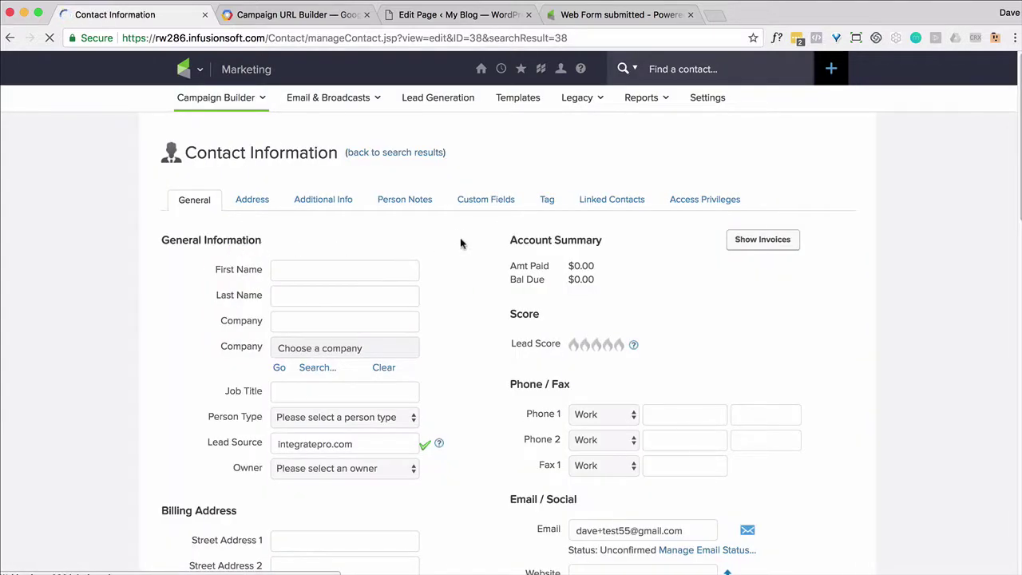
left_click(473, 201)
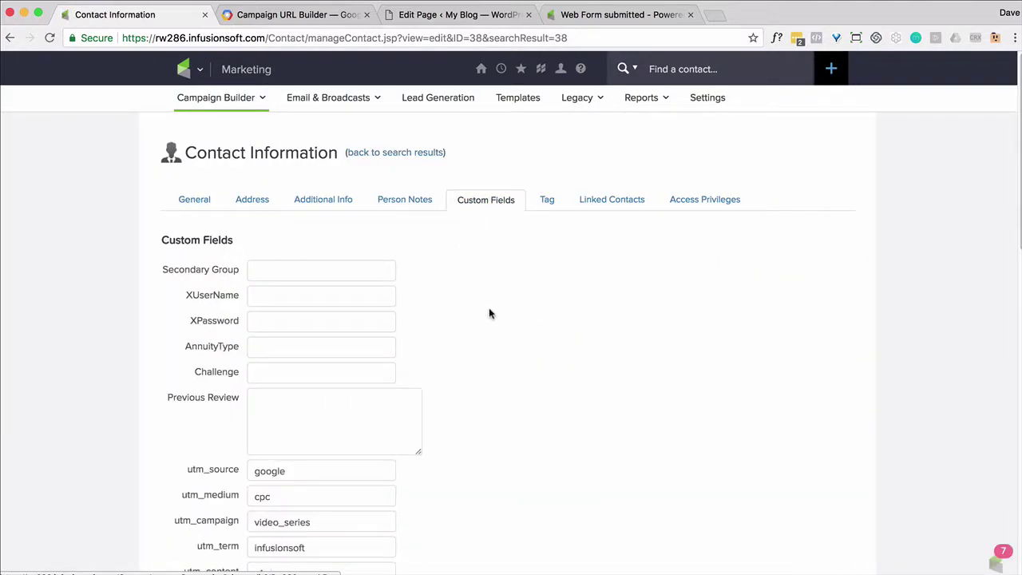
scroll(494, 332, "down", 2)
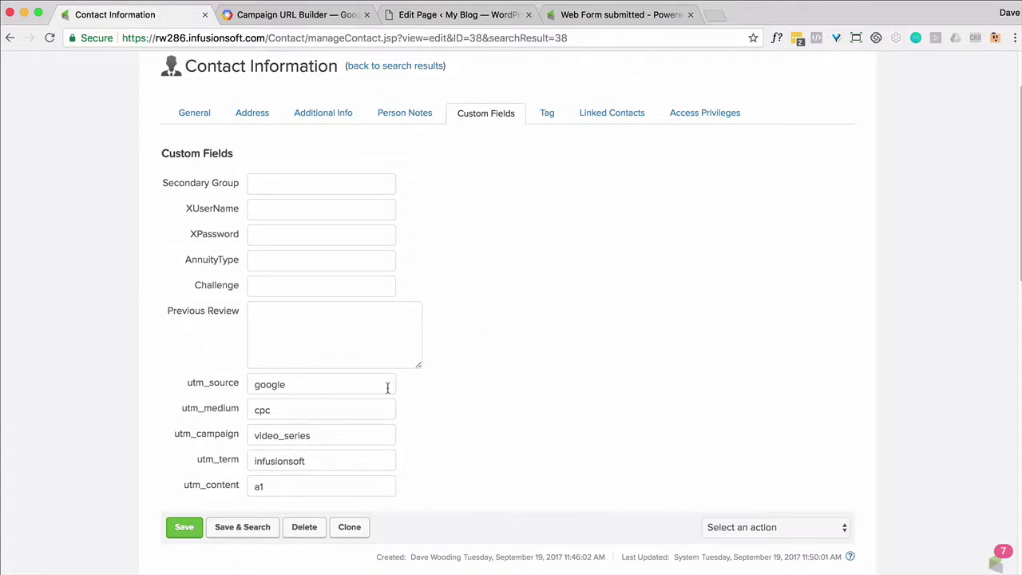
scroll(572, 368, "down", 5)
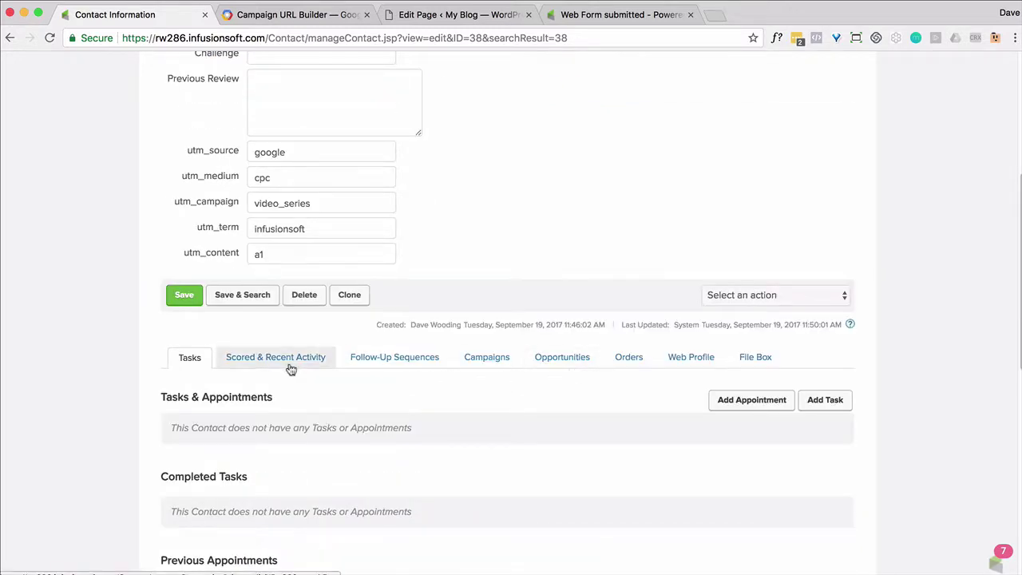
scroll(289, 367, "down", 5)
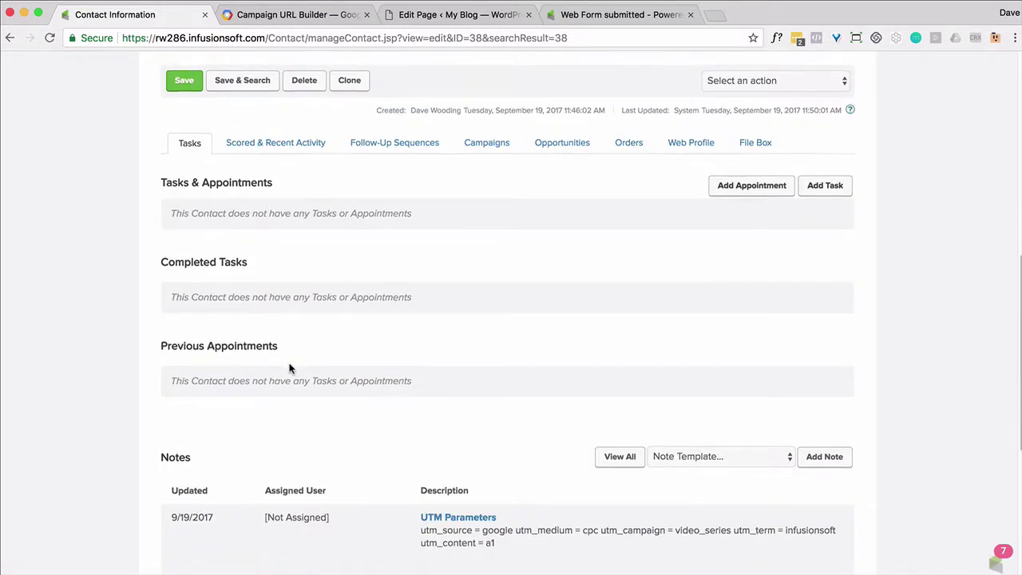
scroll(326, 491, "up", 1)
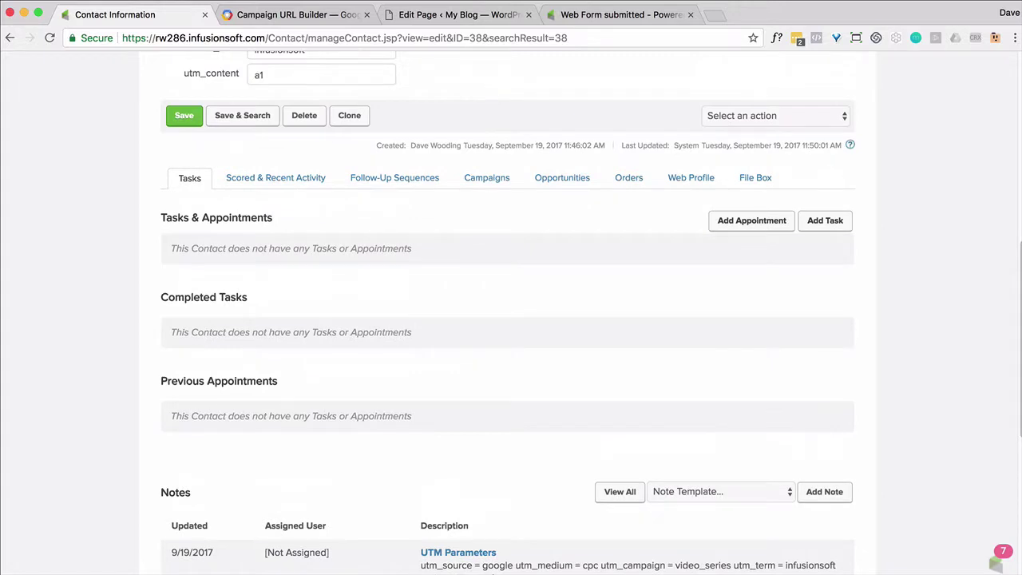
scroll(411, 569, "down", 1)
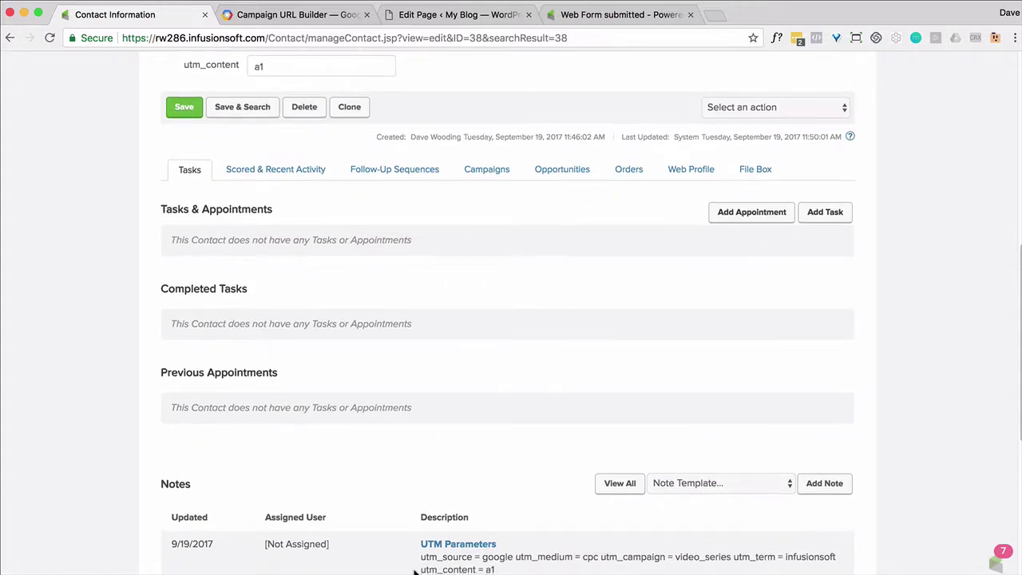